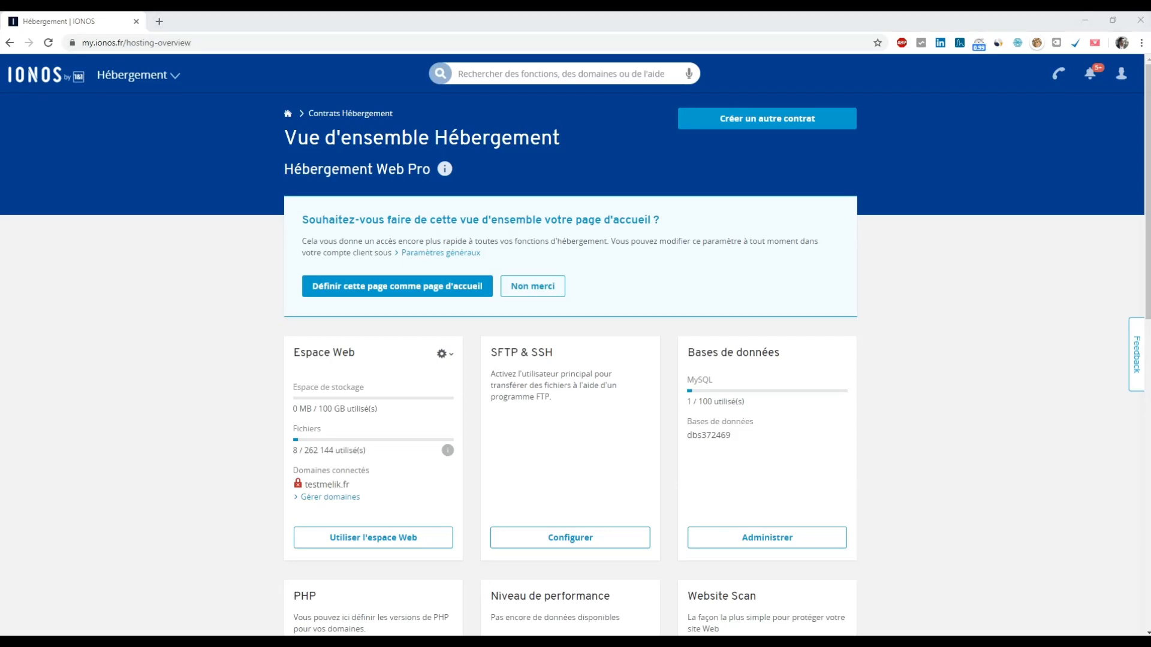
# - Open the official FileZilla project site from the search results and download the standard FileZilla Client edition for Windows (64bit)
pyautogui.moveTo(0, 207); pyautogui.dragTo(384, 35)
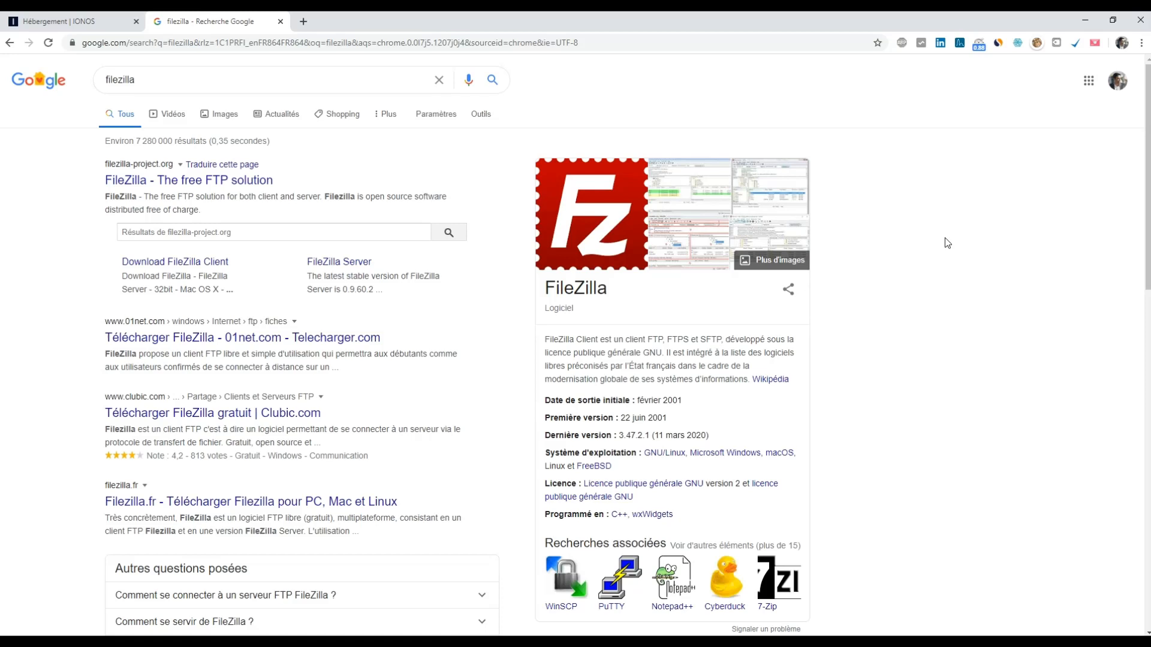
pyautogui.click(160, 181)
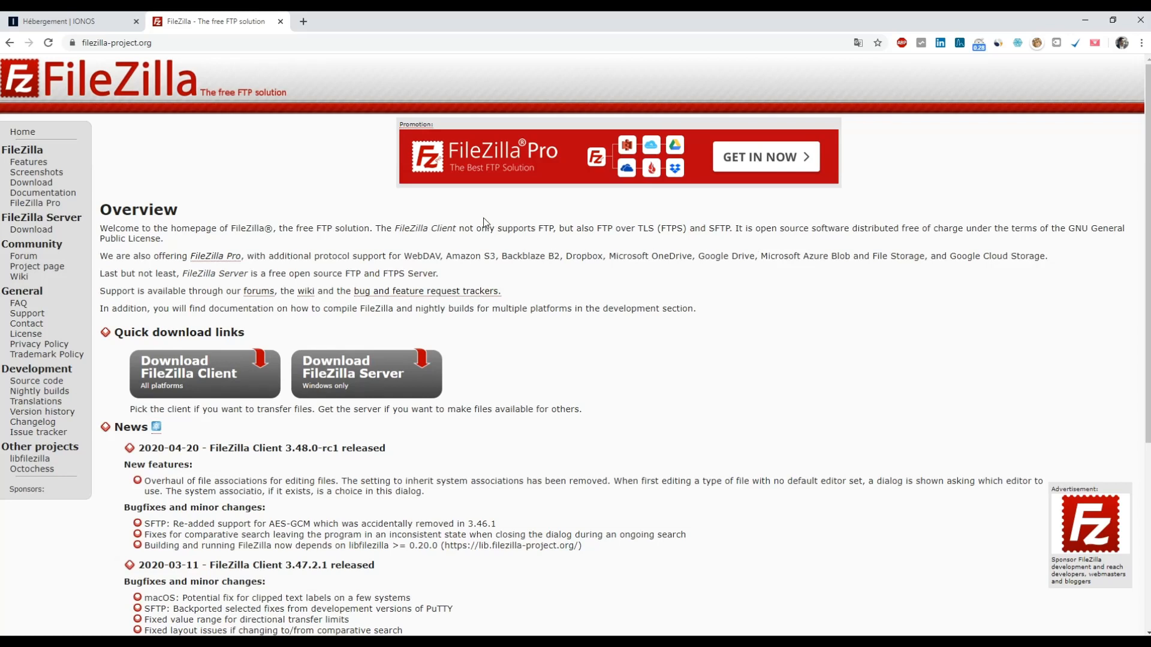
pyautogui.click(204, 384)
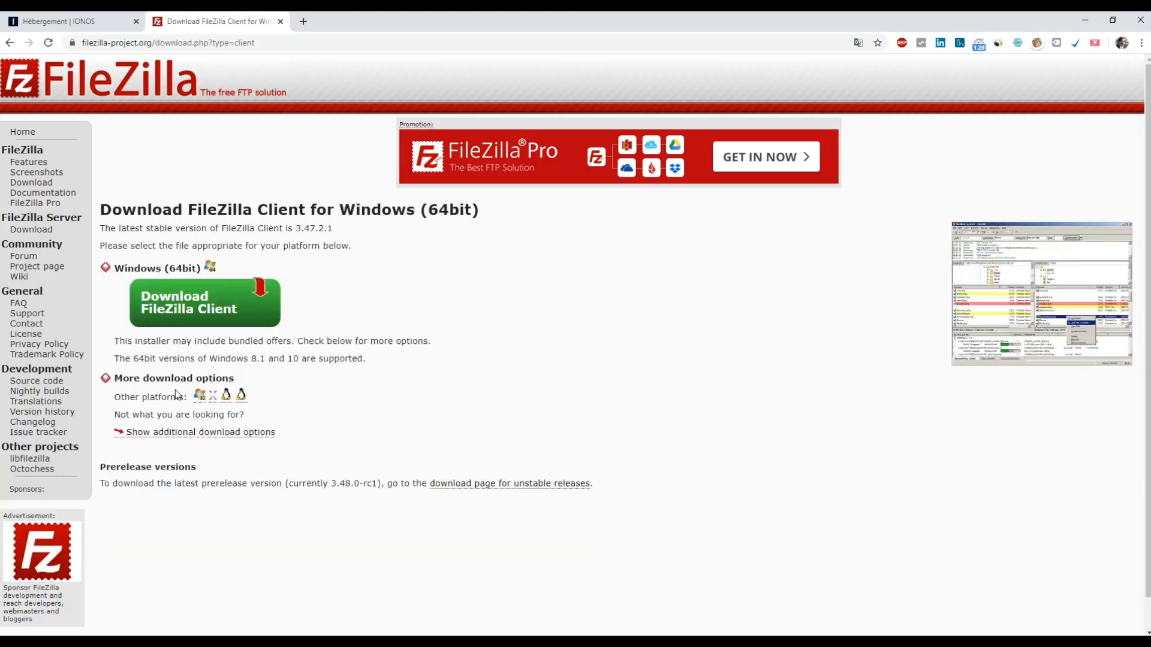
pyautogui.click(213, 309)
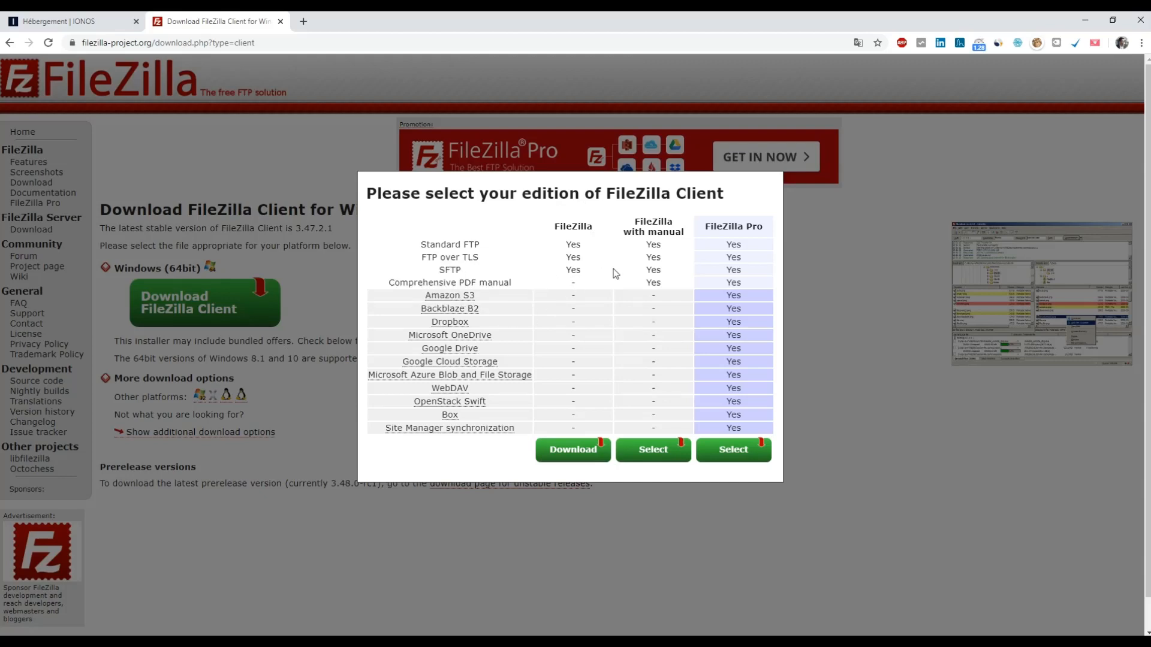
pyautogui.click(560, 452)
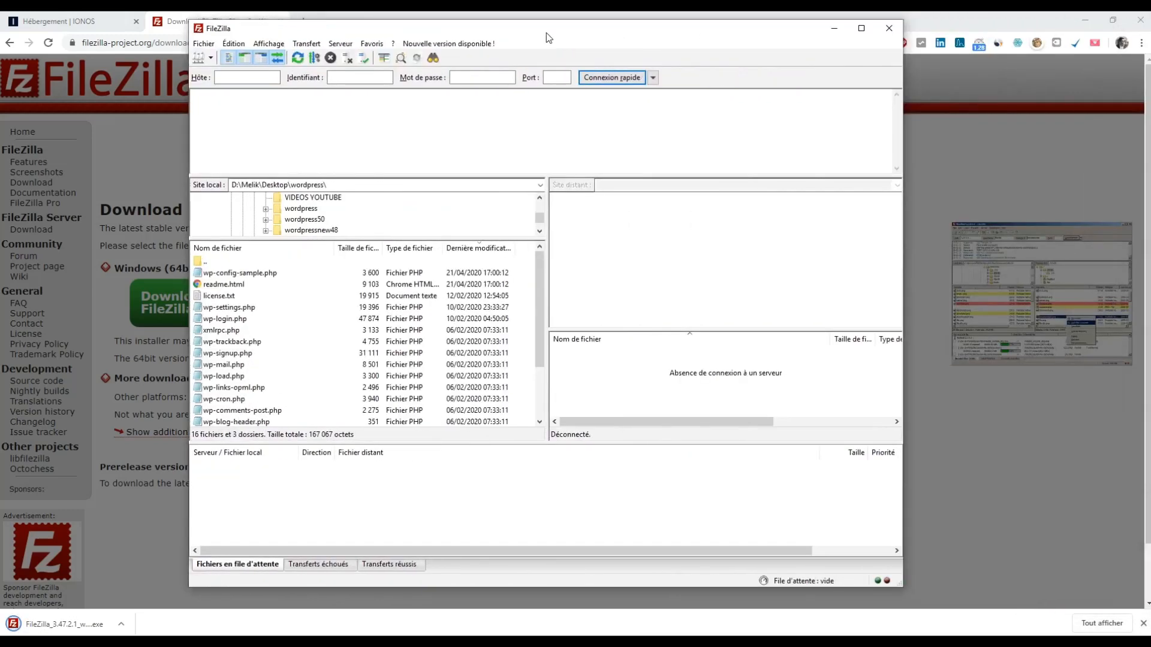
# - Maximize the FileZilla window and look over the files in the local wordpress folder
pyautogui.doubleClick(545, 38)
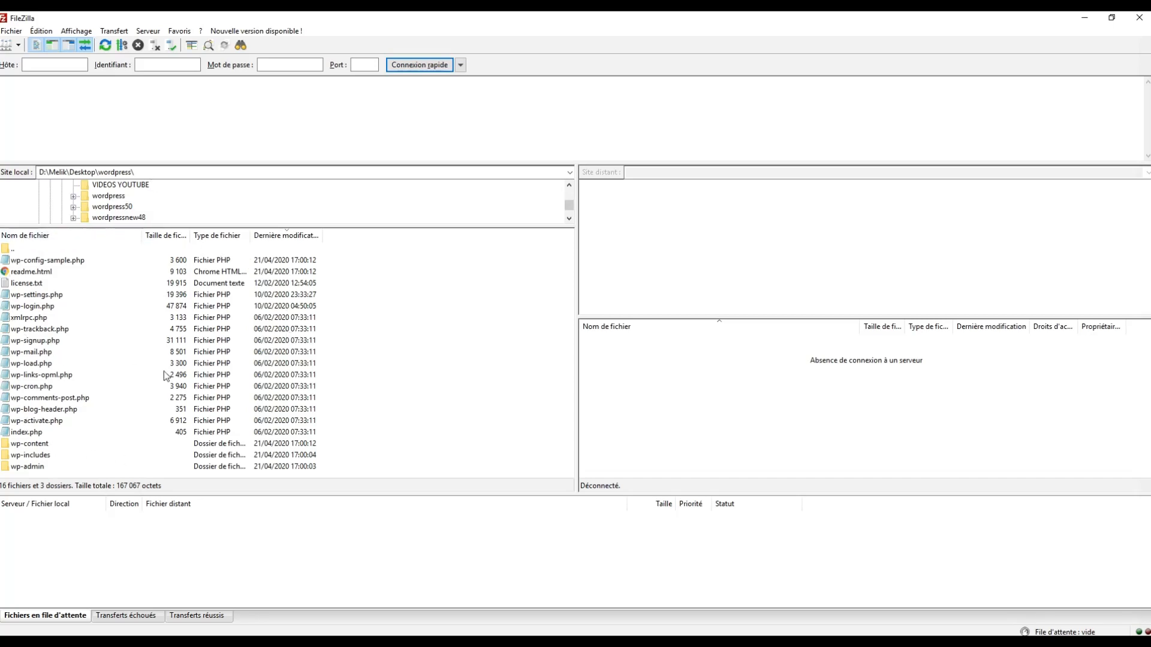
pyautogui.moveTo(348, 456); pyautogui.dragTo(187, 365)
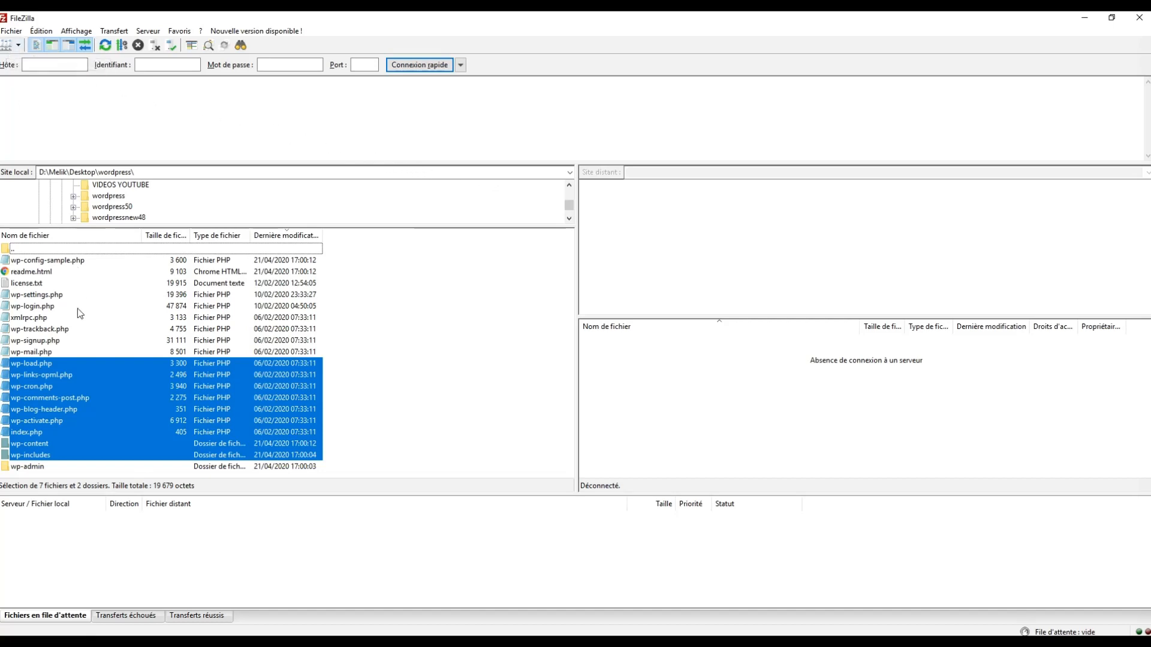
# - Switch to Chrome, close the IONOS referral offer page and return from the MySQL databases page to the Hébergement Web Pro overview
pyautogui.click(73, 642)
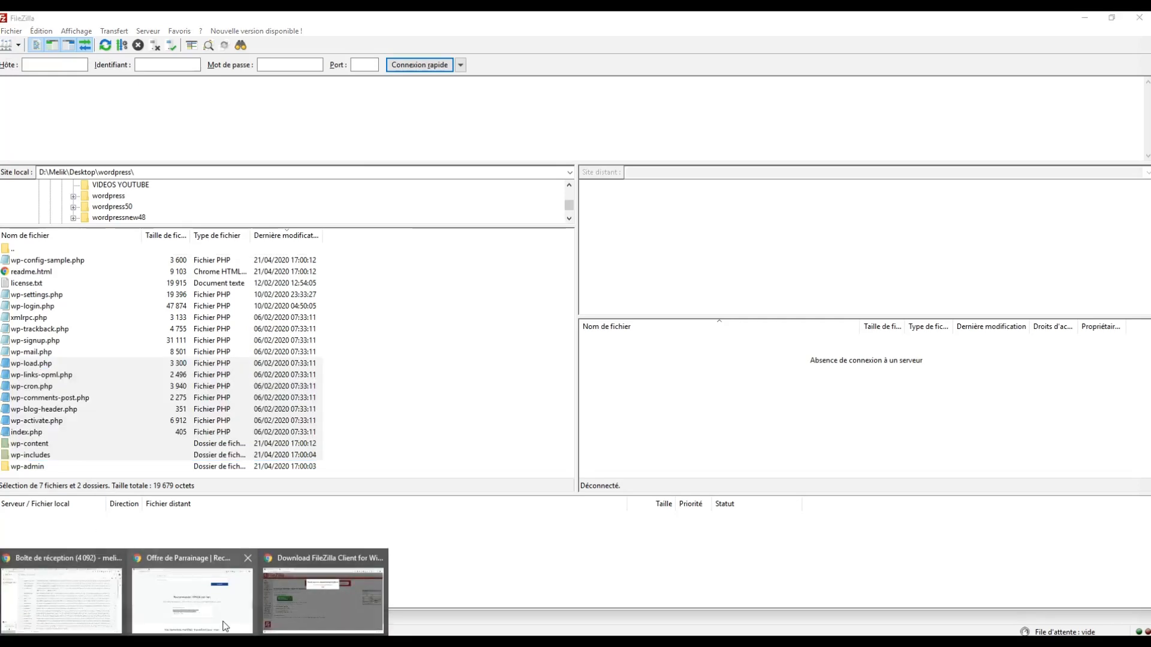
pyautogui.click(210, 608)
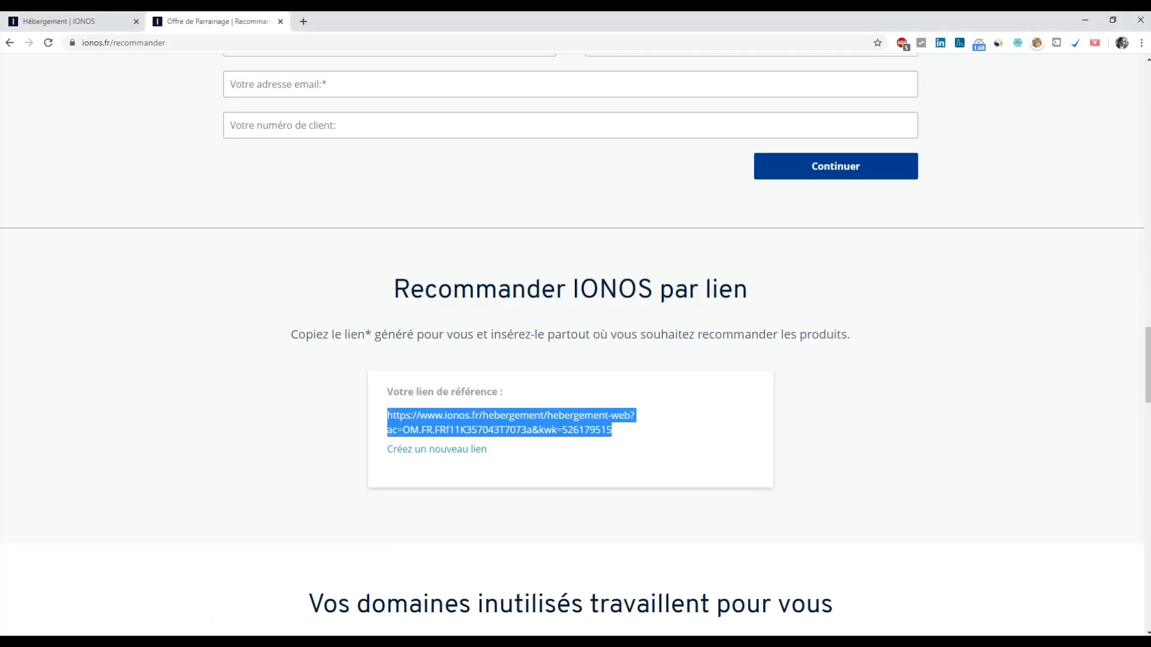
pyautogui.click(125, 21)
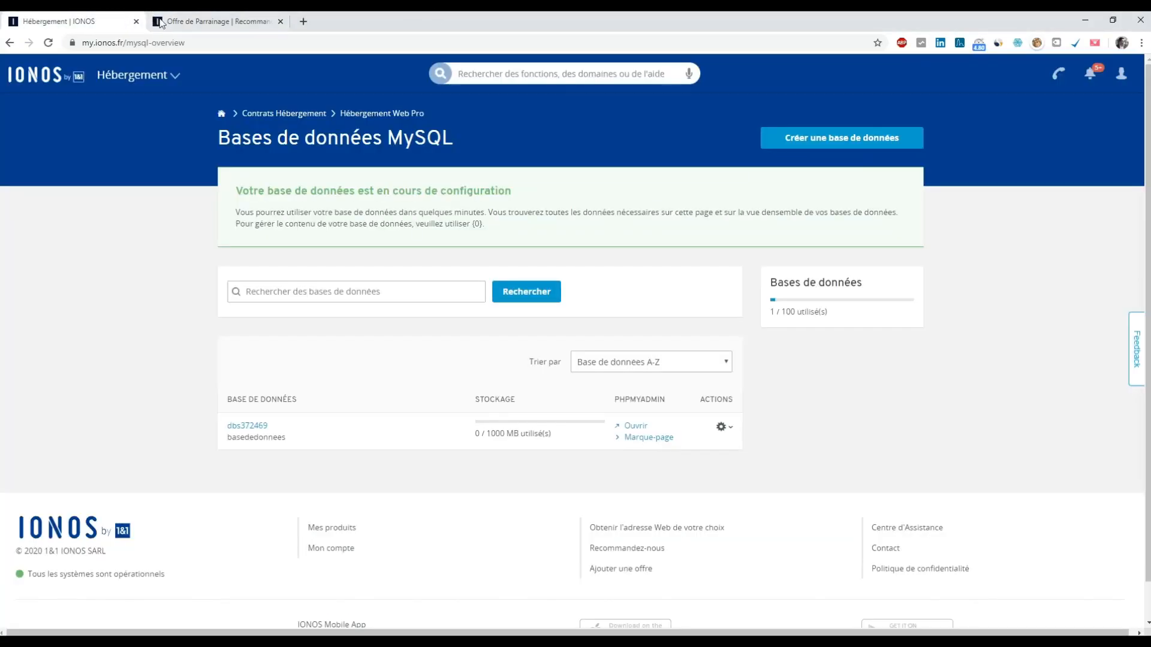
pyautogui.click(284, 24)
pyautogui.click(280, 21)
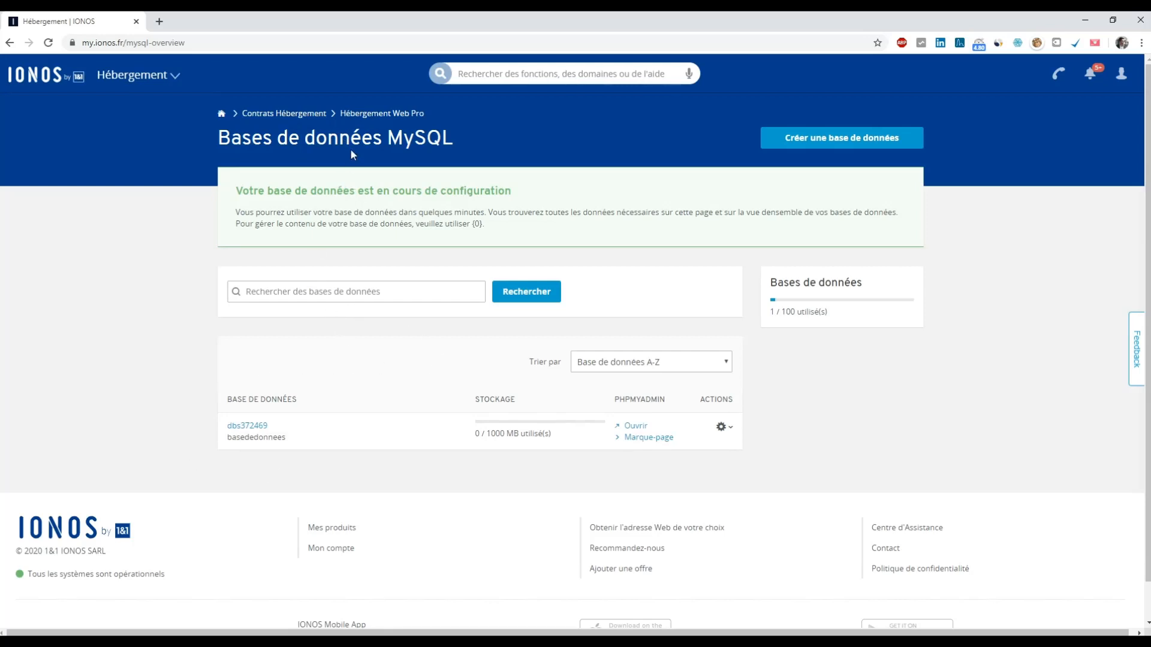
pyautogui.click(345, 114)
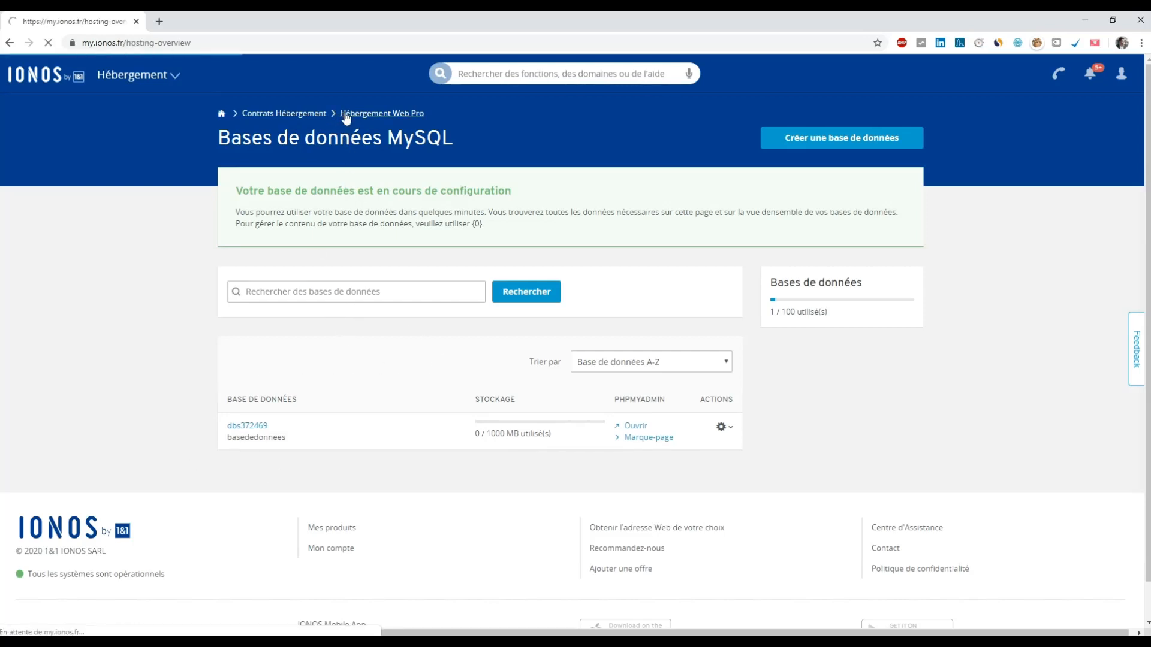
# - Configure SFTP & SSH access for the hosting by entering and saving a password for the main user
pyautogui.scroll(-2, 519, 294)
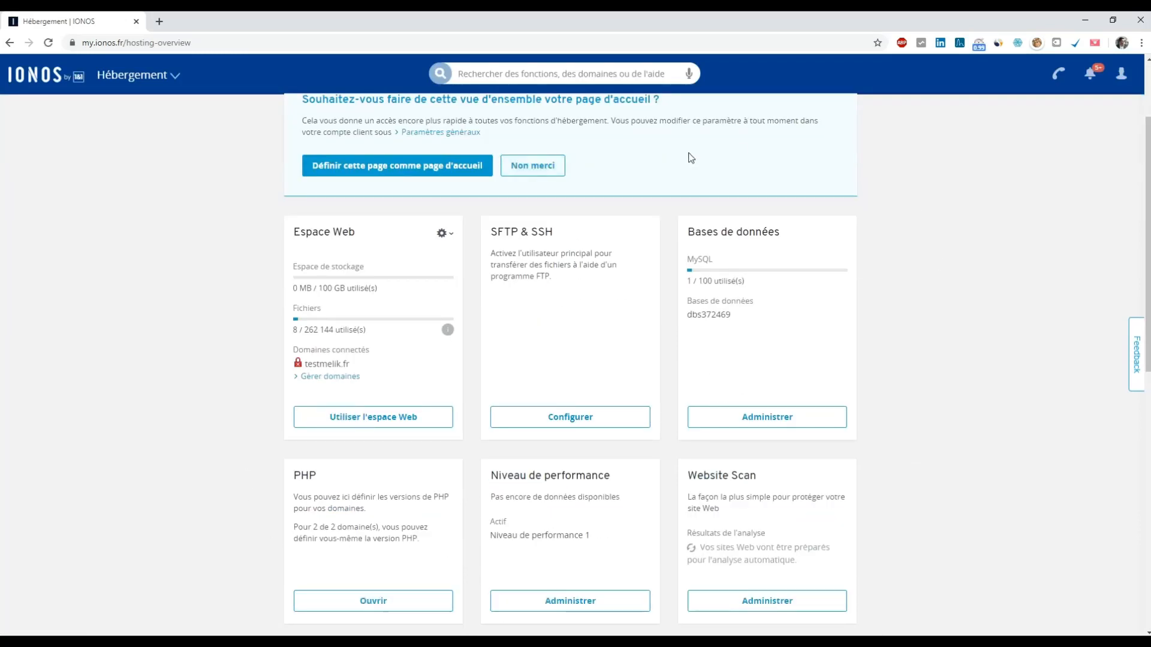
pyautogui.moveTo(490, 232); pyautogui.dragTo(519, 235)
pyautogui.click(564, 418)
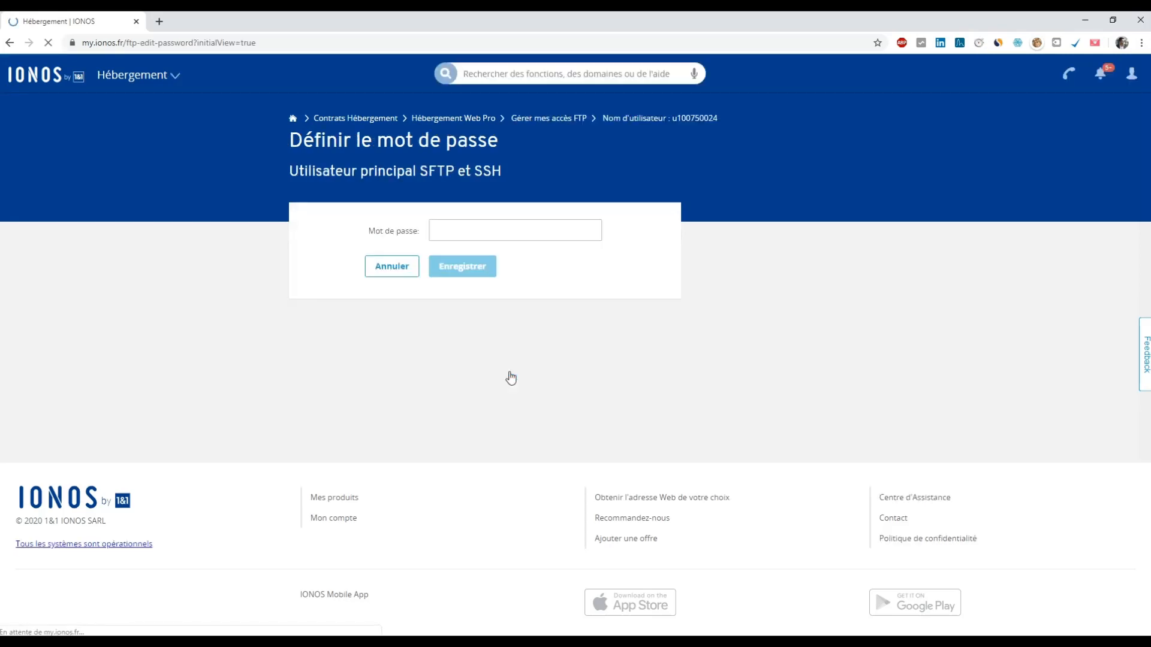
pyautogui.click(488, 229)
pyautogui.write('••')
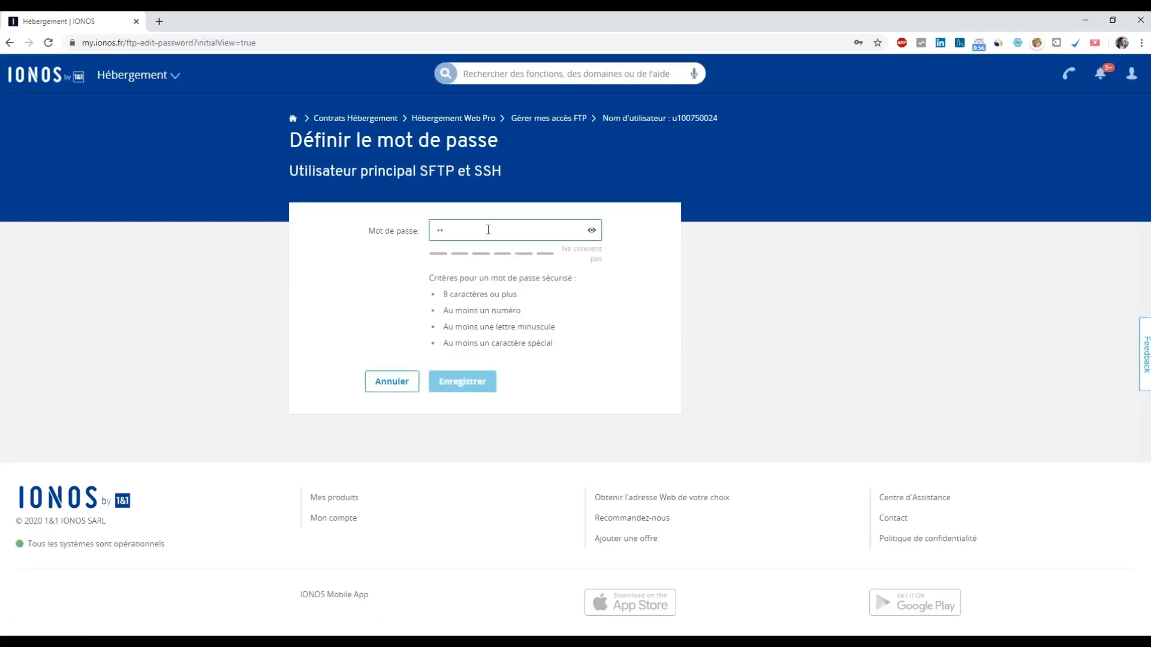
pyautogui.write('••••••••')
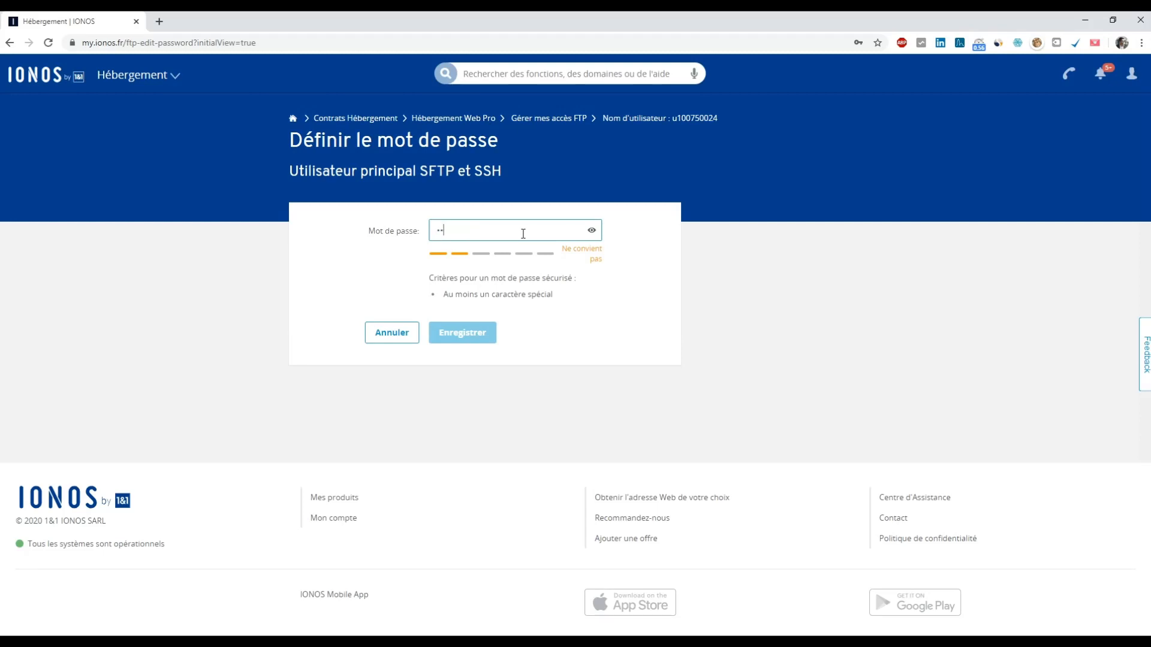
pyautogui.write('•')
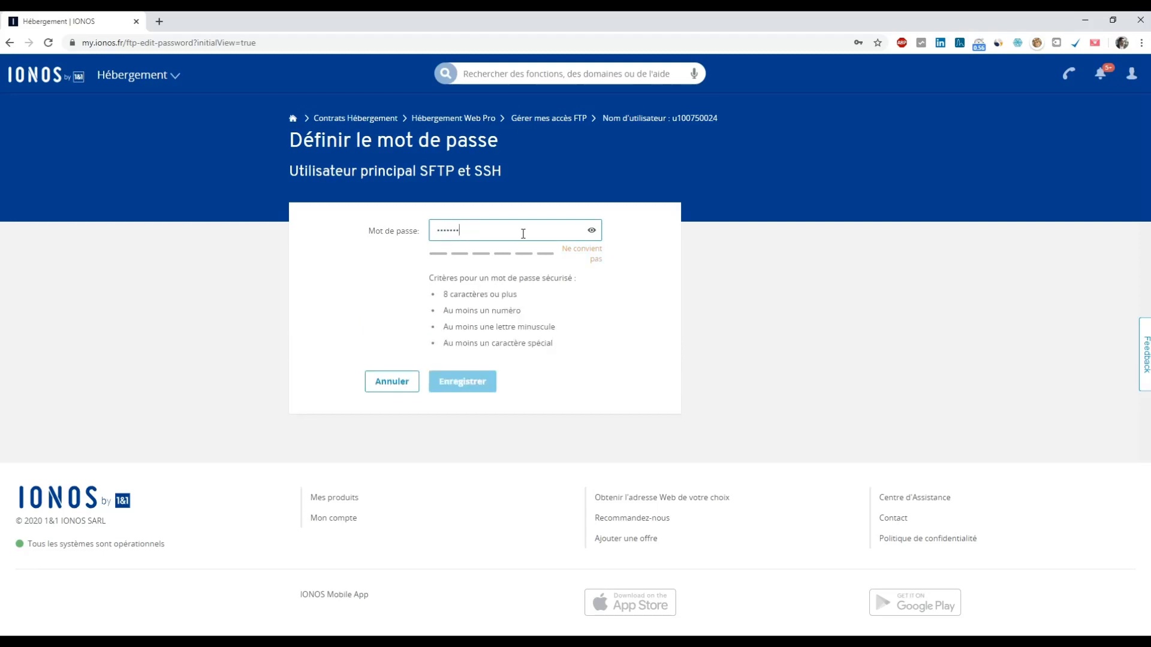
pyautogui.write('••')
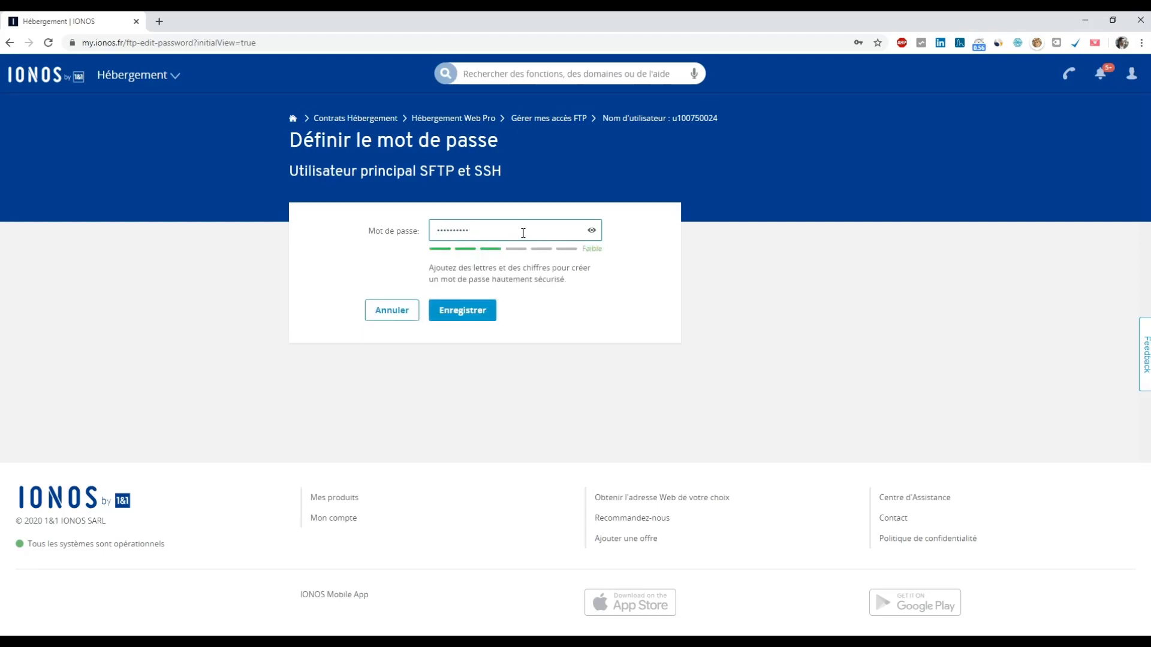
pyautogui.click(486, 310)
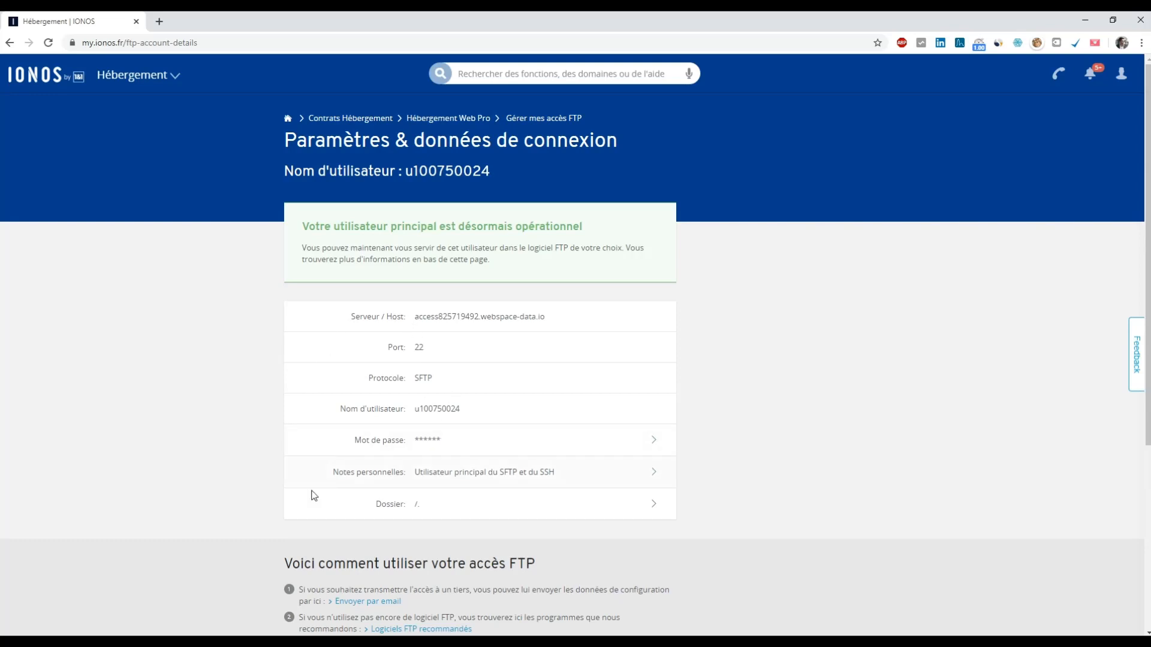
# - Switch to FileZilla and check the saved site's protocol, host, port and login entries in the Site Manager, then accept them
pyautogui.moveTo(336, 643)
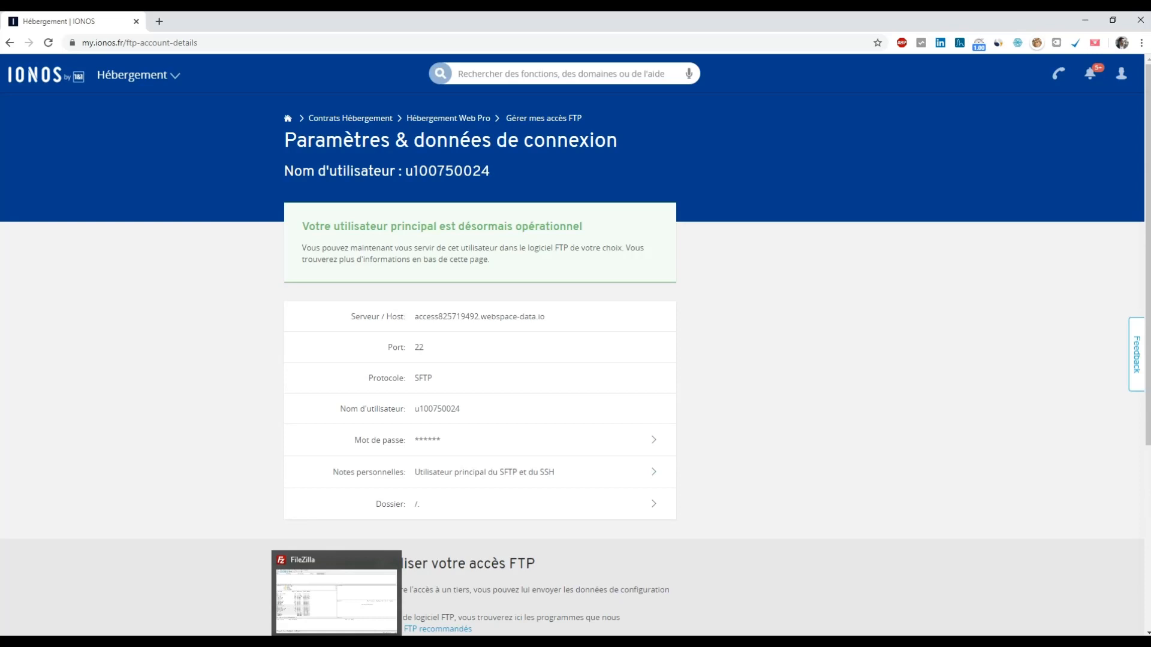
pyautogui.click(337, 596)
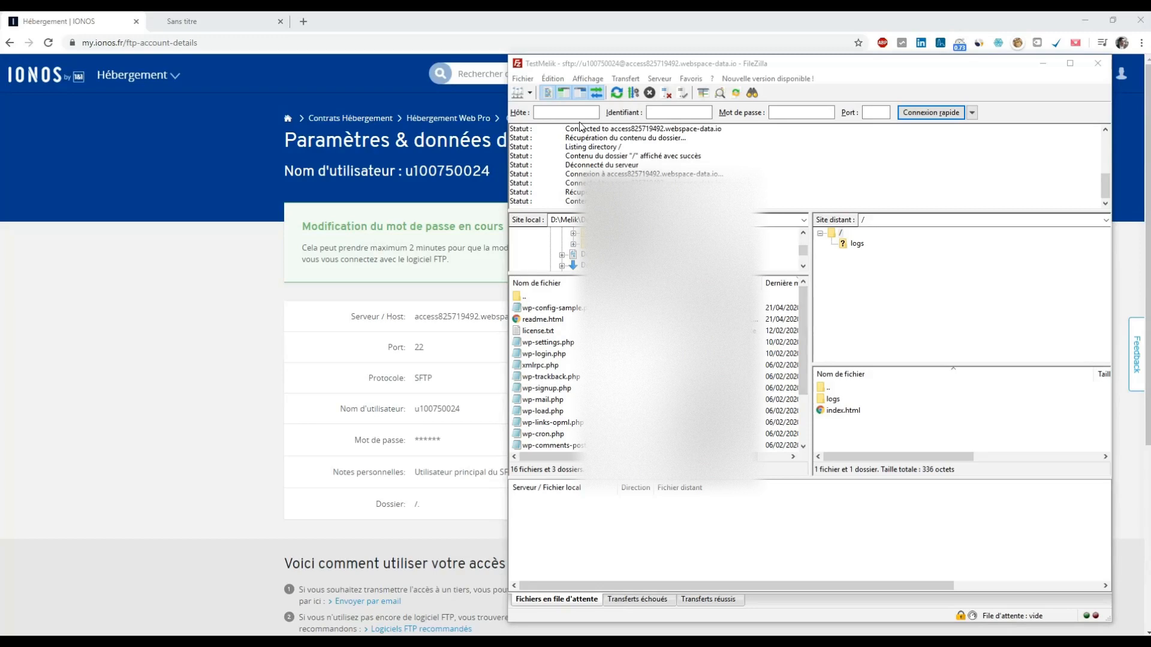
pyautogui.click(518, 94)
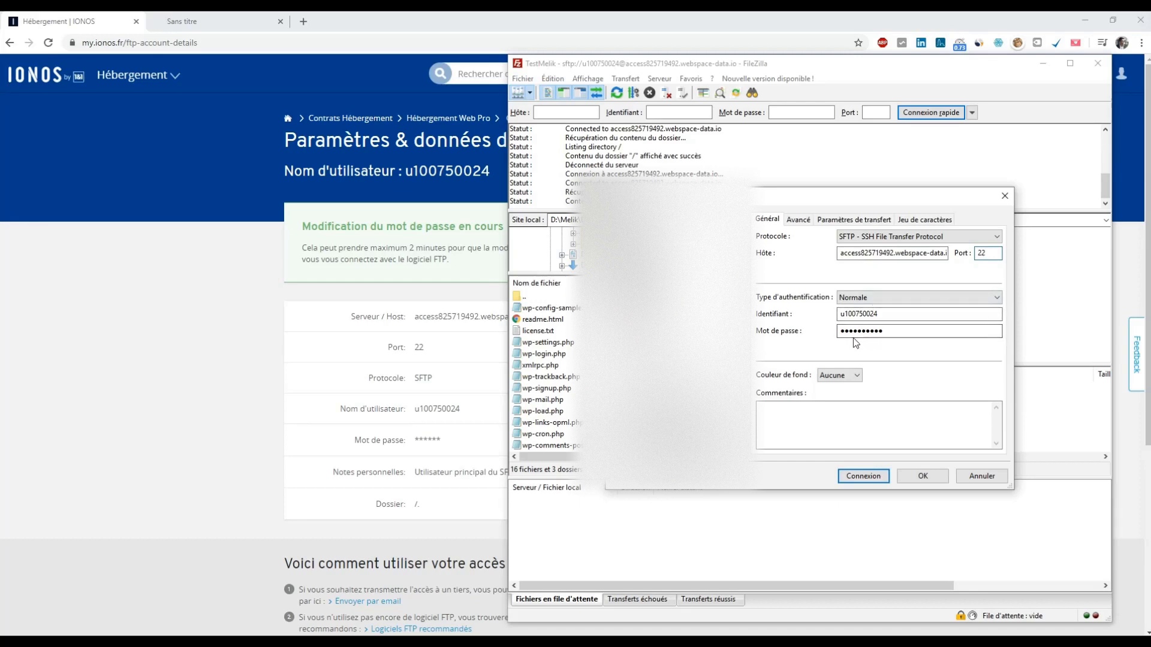
pyautogui.click(915, 480)
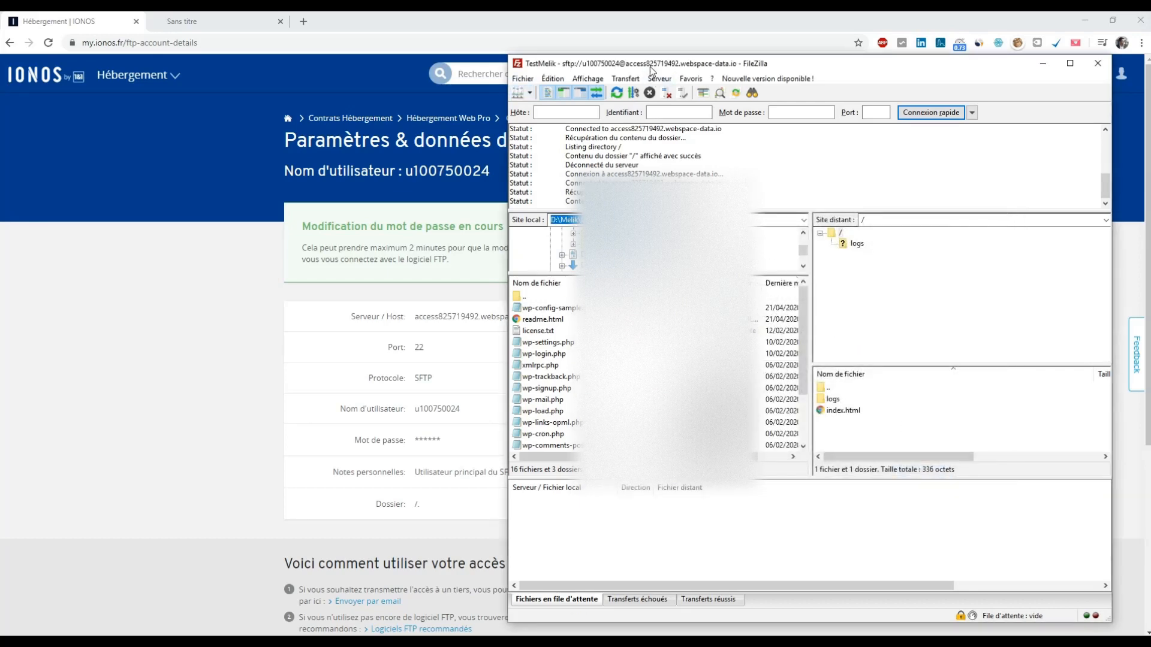
# - Maximize the FileZilla window, connect to the saved SFTP site and highlight the latest connection messages in the log
pyautogui.doubleClick(650, 65)
pyautogui.click(18, 45)
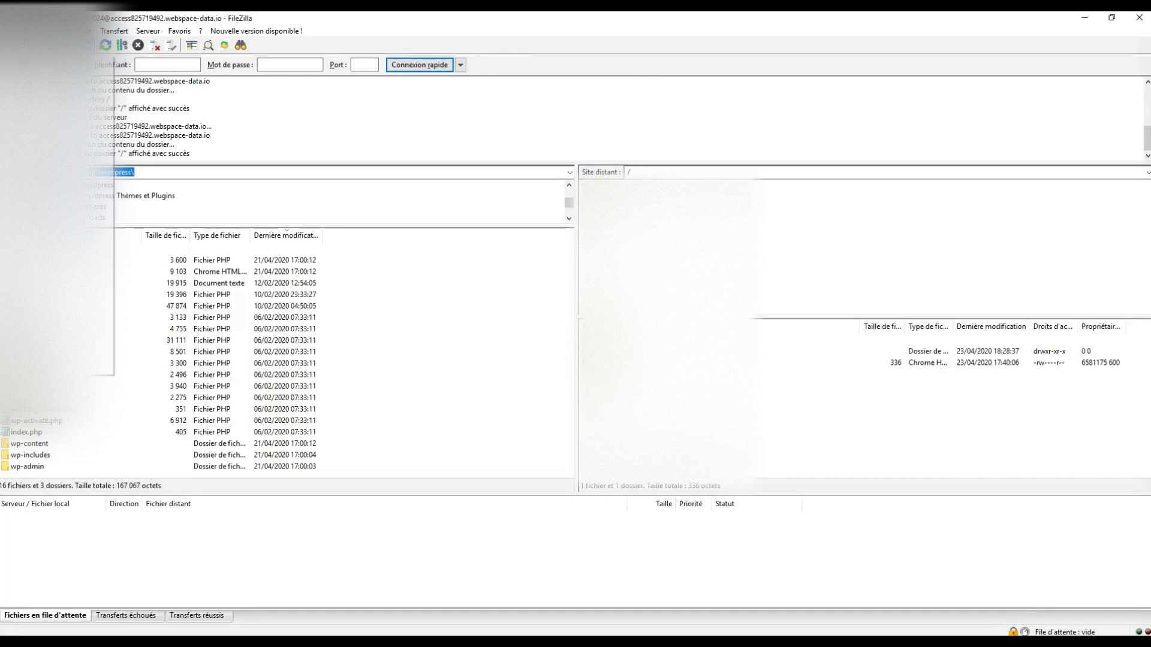
pyautogui.click(72, 313)
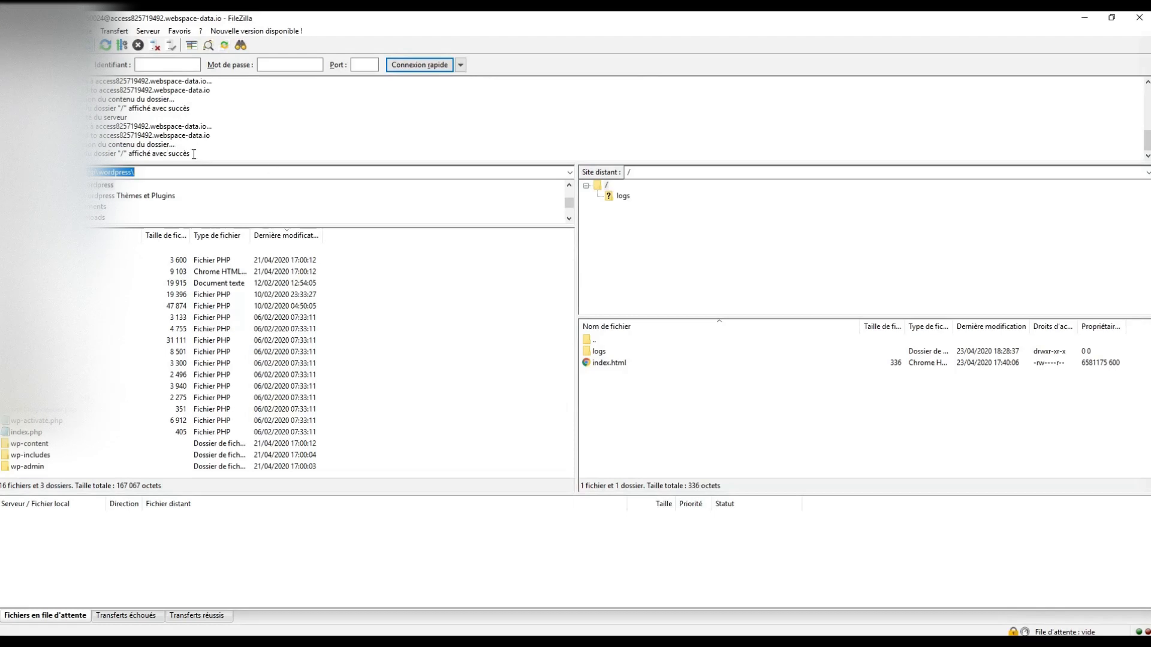
pyautogui.moveTo(60, 135); pyautogui.dragTo(211, 157)
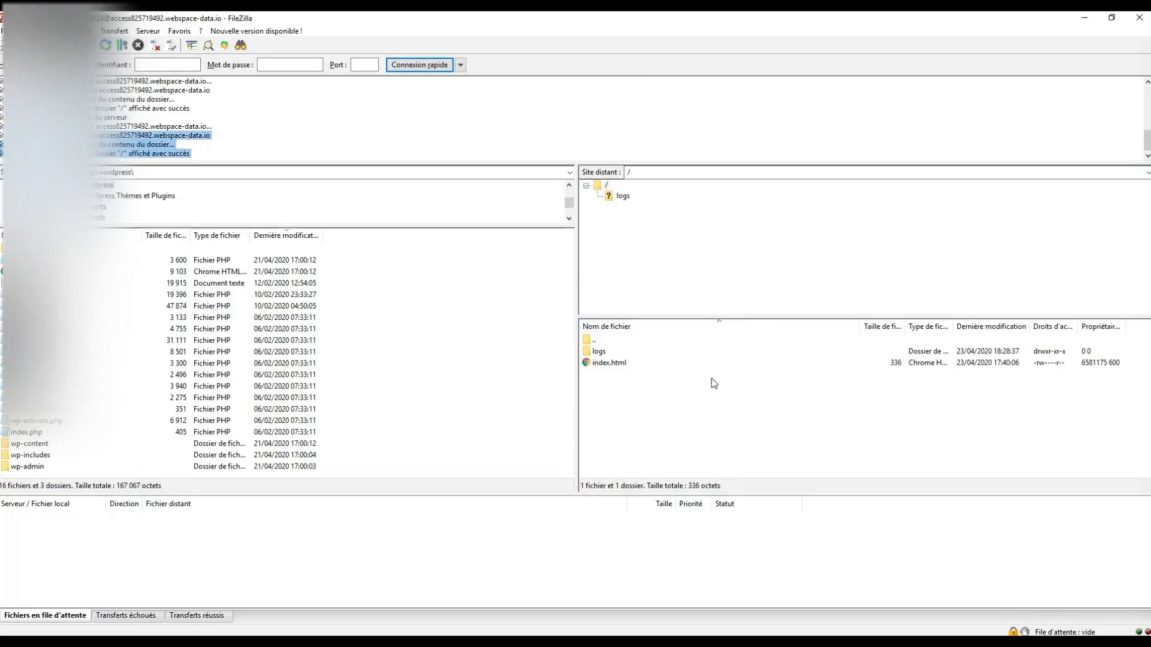
pyautogui.moveTo(653, 391); pyautogui.dragTo(604, 363)
pyautogui.press('Delete')
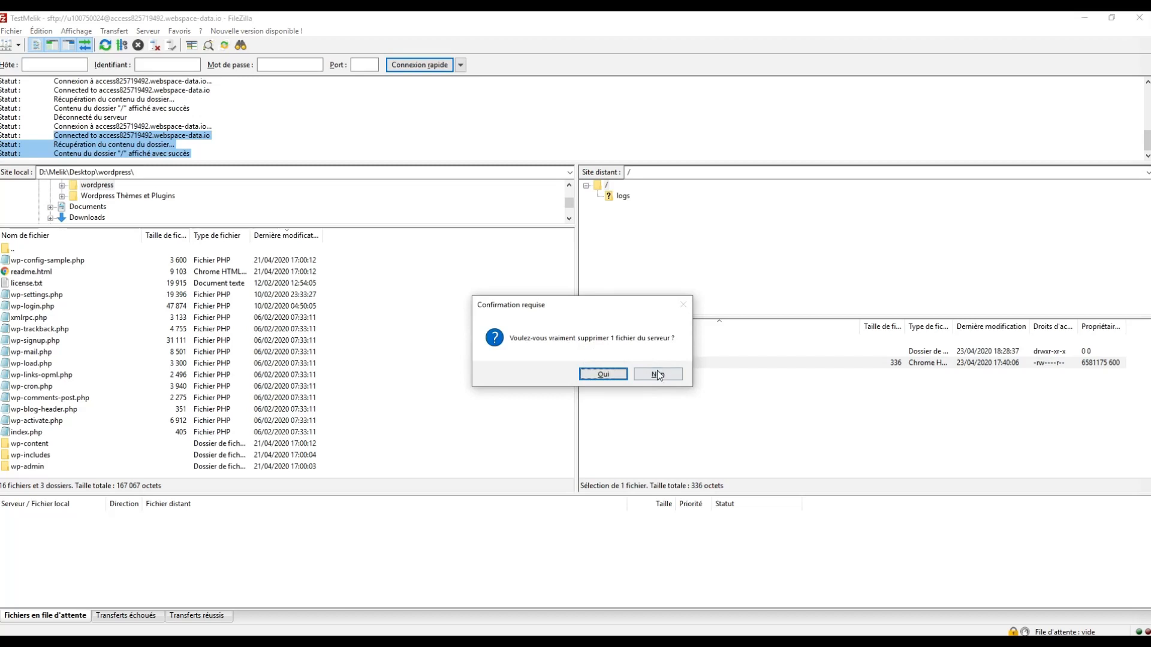
pyautogui.click(657, 374)
# - Delete index.html from the remote root folder on the server and confirm the deletion
pyautogui.rightClick(641, 368)
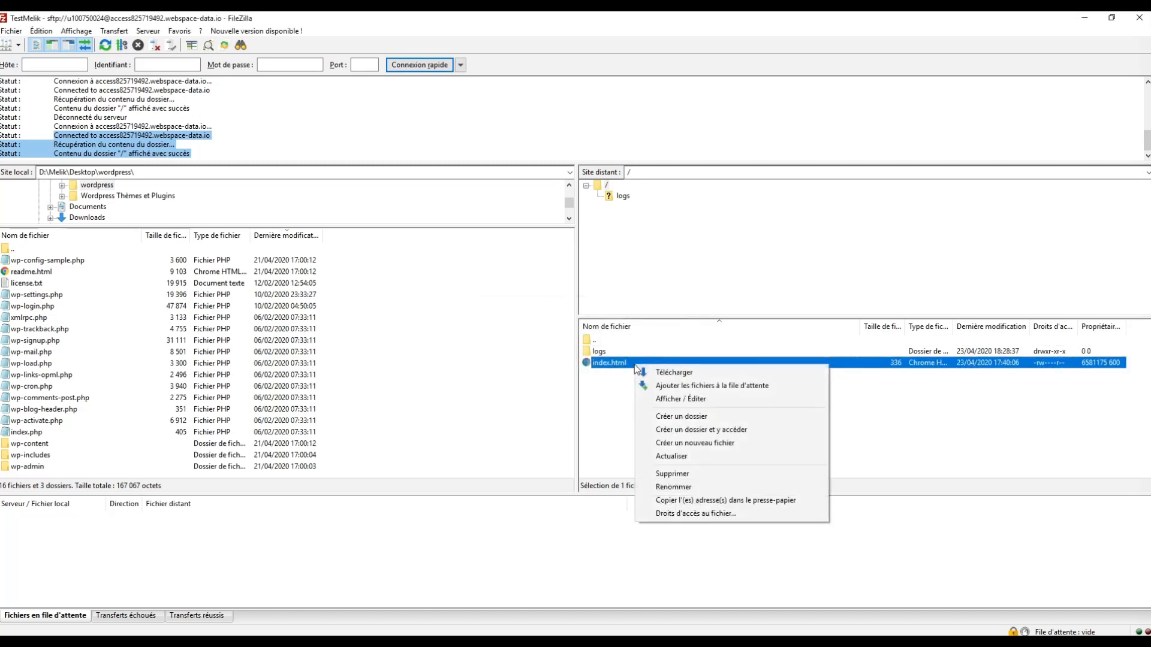
pyautogui.click(659, 473)
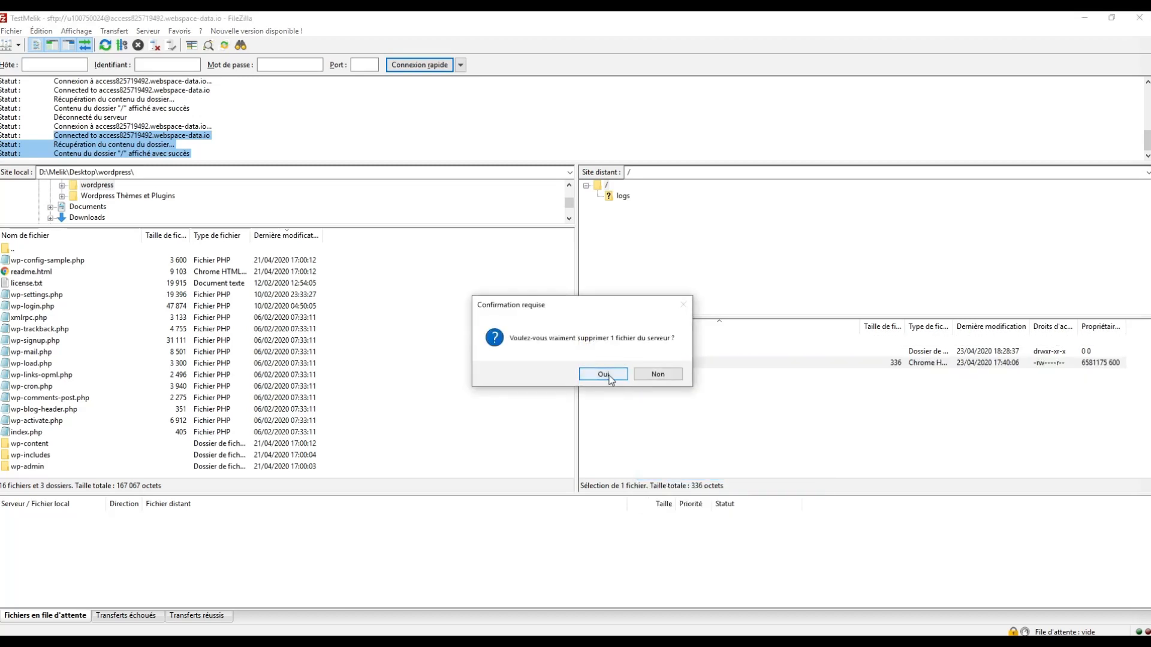
pyautogui.click(608, 376)
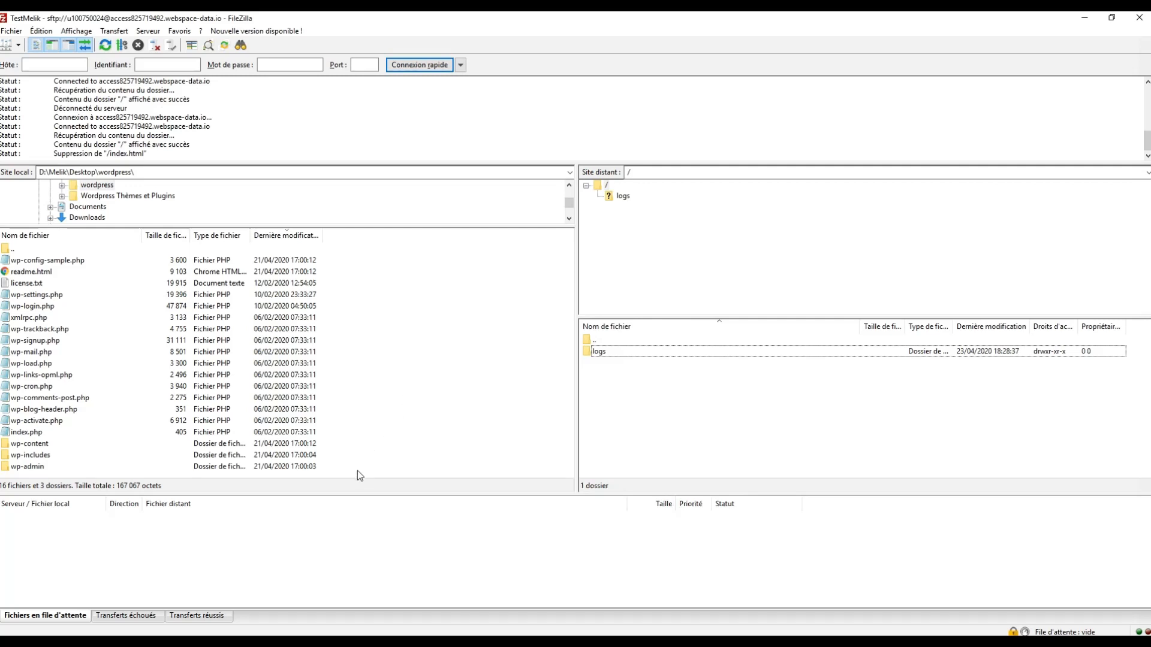
# - Upload all files and folders from the local wordpress folder to the remote root, and sort the local list by name
pyautogui.moveTo(358, 467); pyautogui.dragTo(60, 259)
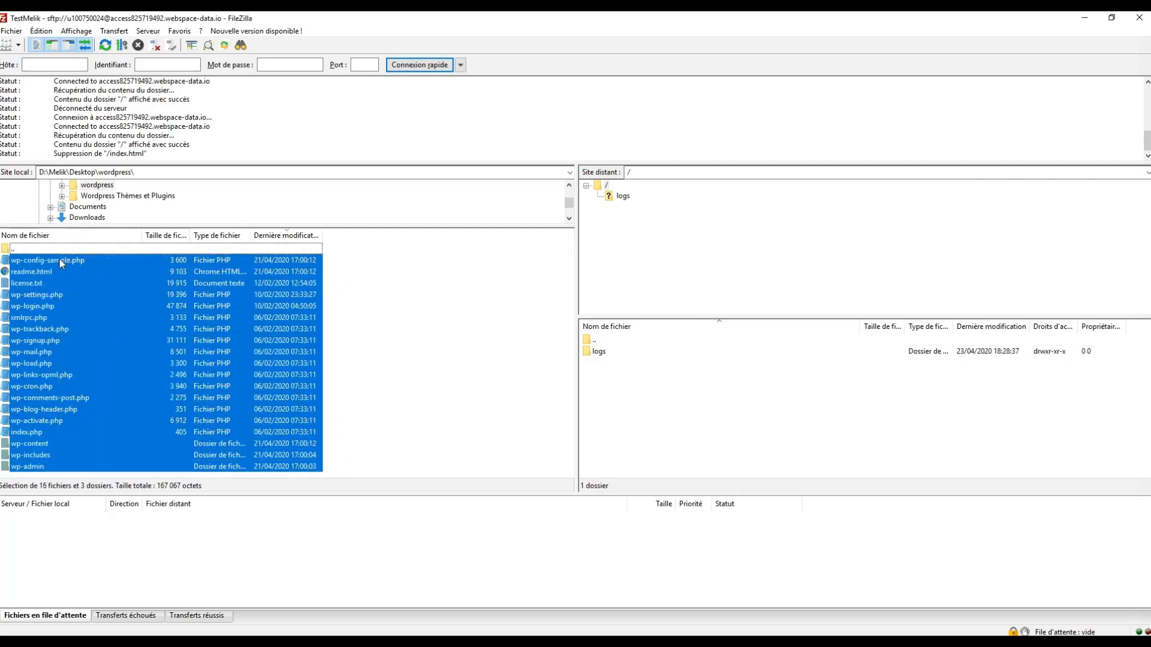
pyautogui.rightClick(107, 278)
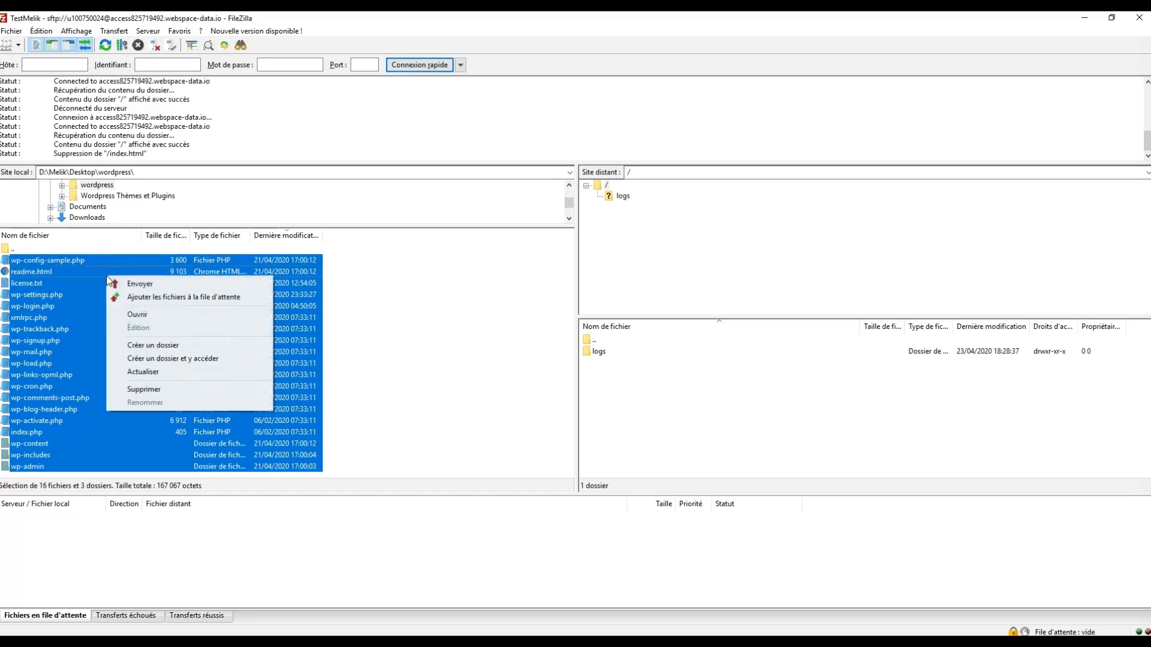
pyautogui.click(158, 283)
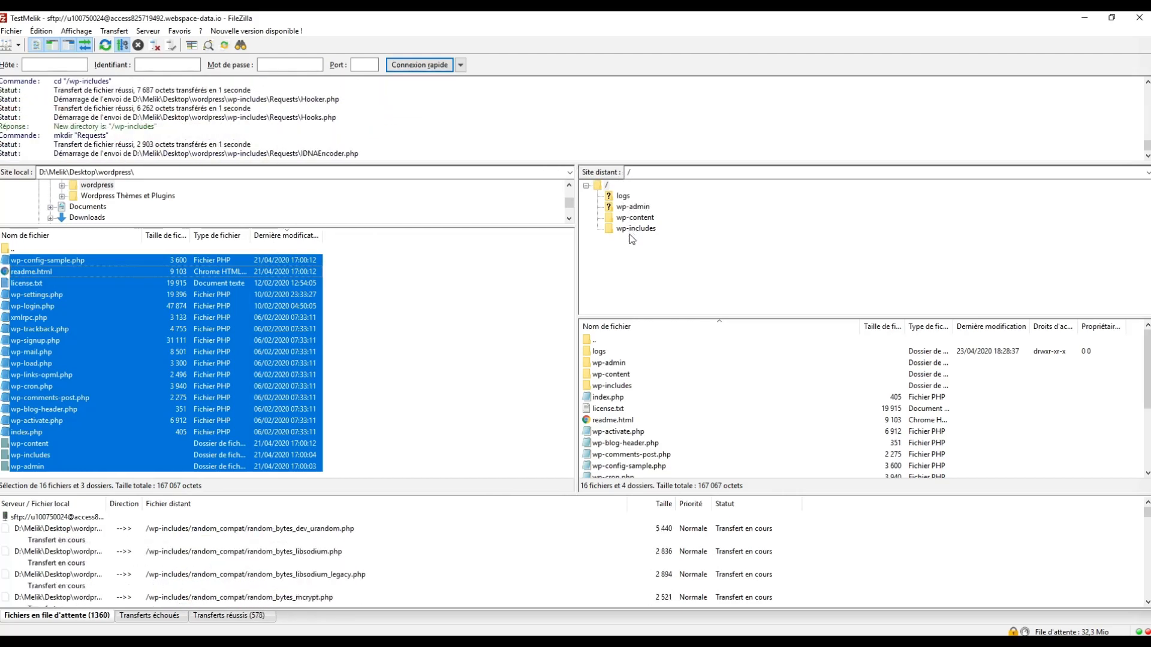
pyautogui.click(81, 235)
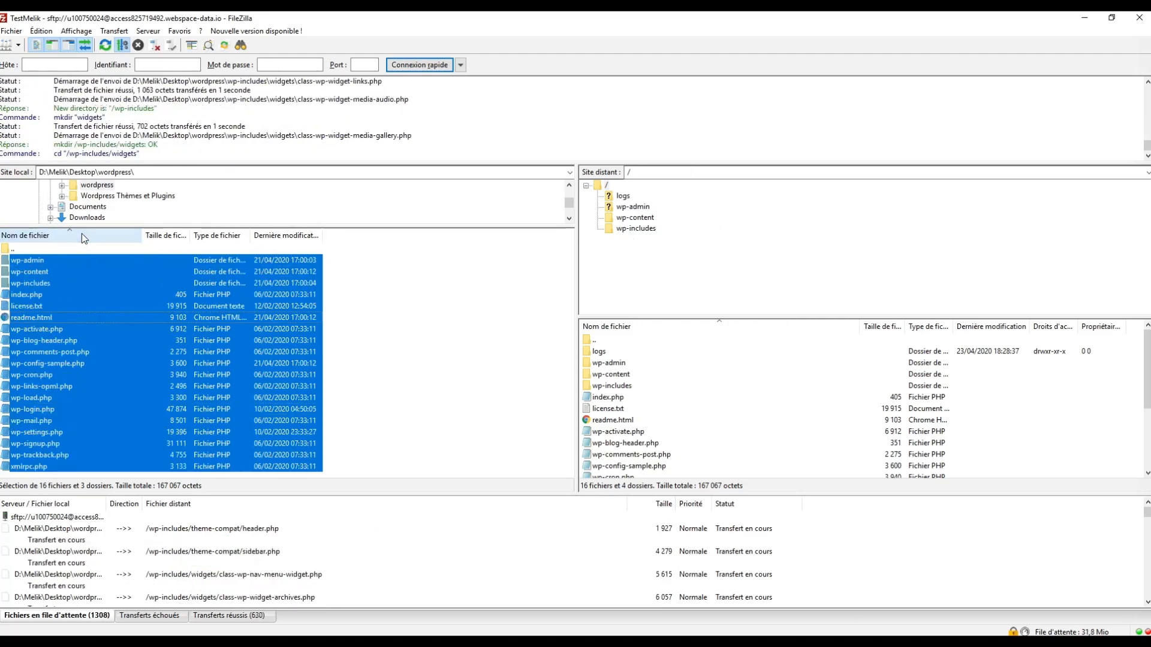
pyautogui.click(467, 352)
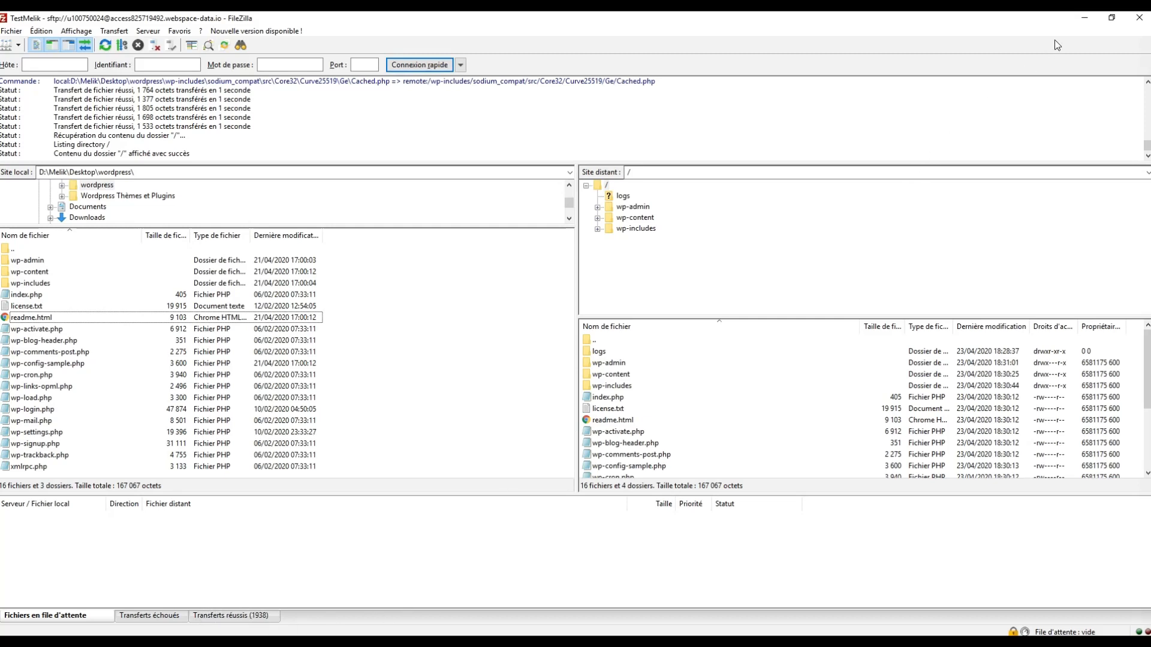
# - Switch from FileZilla to the browser, open testmelik.fr/wp-admin and start the WordPress database configuration
pyautogui.click(1084, 17)
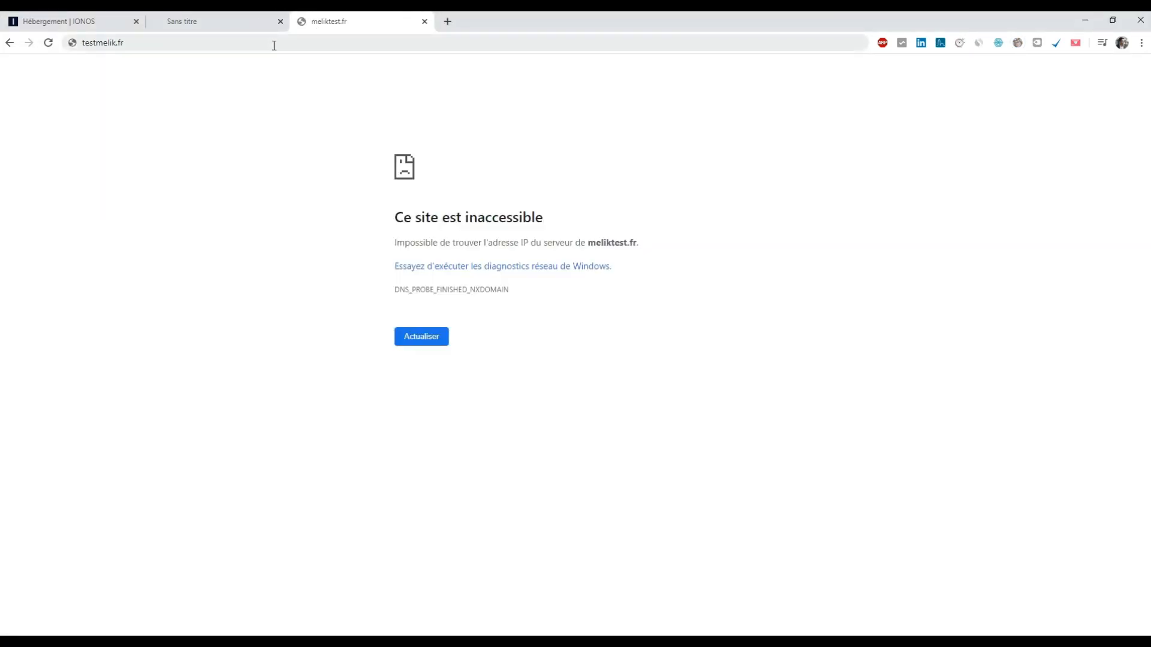
pyautogui.click(262, 44)
pyautogui.click(268, 43)
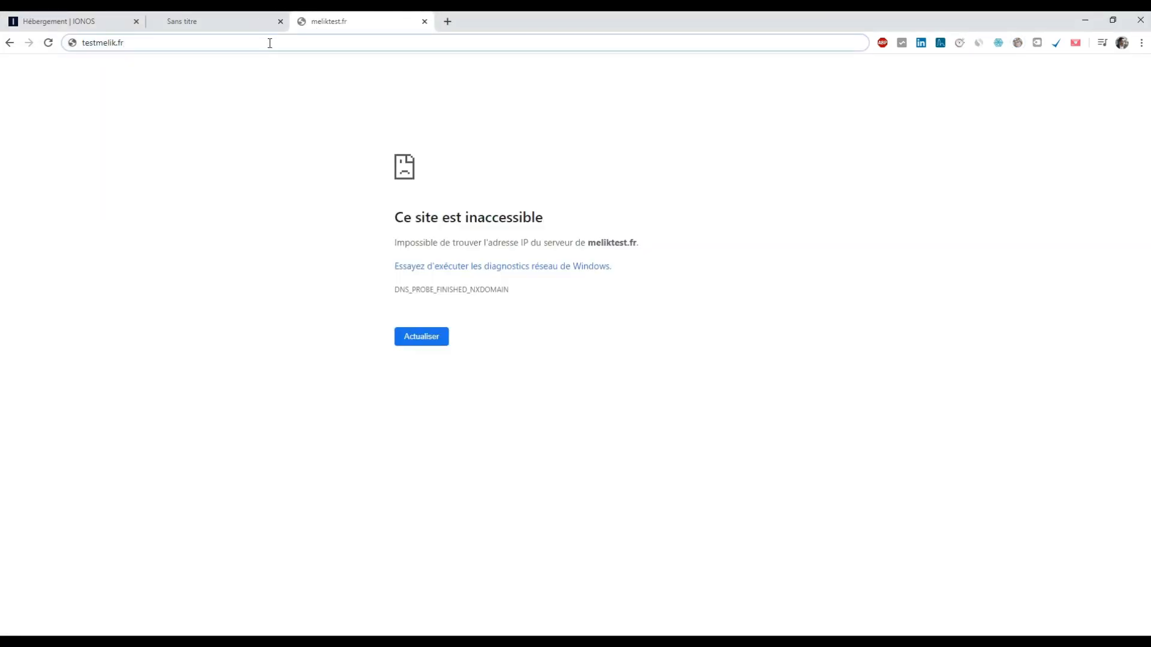
pyautogui.write('/wp-admi')
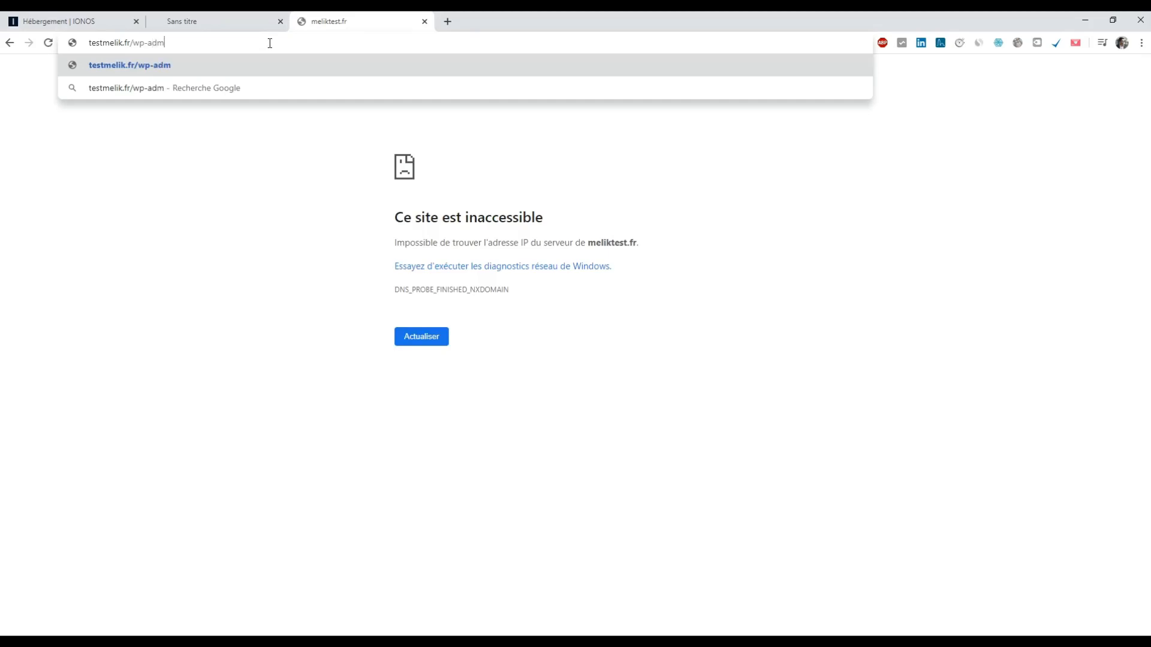
pyautogui.write('n')
pyautogui.press('Return')
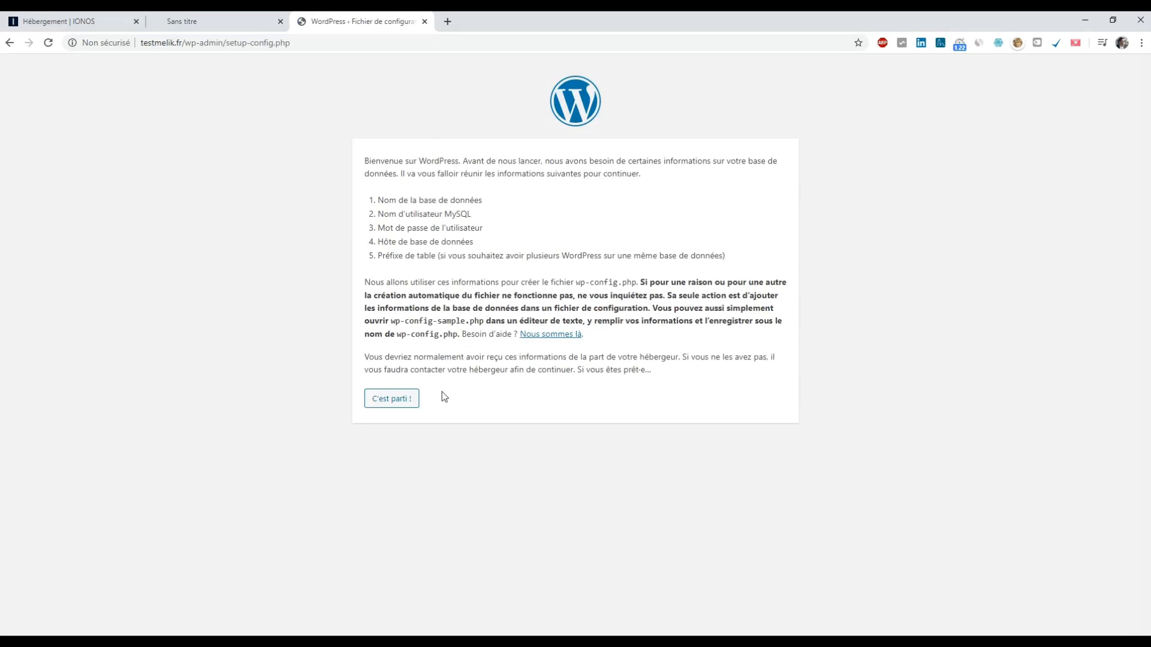
pyautogui.click(398, 400)
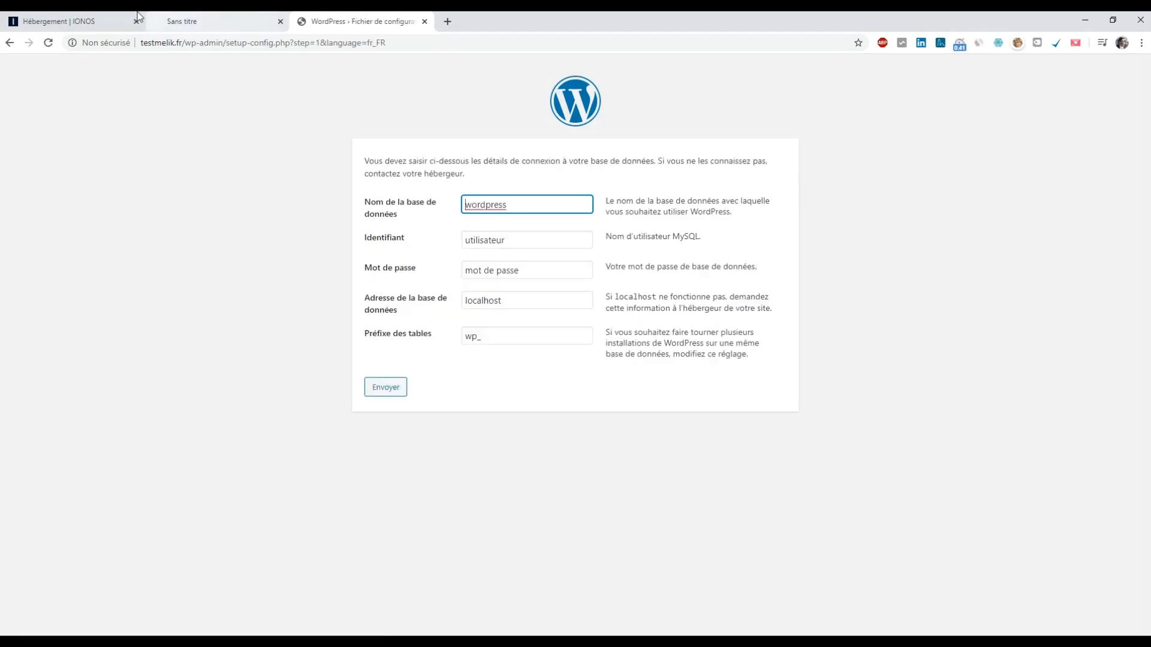
# - Close the blank browser tab and display the details of MySQL database dbs372469 in the IONOS Hébergement Web Pro contract
pyautogui.click(280, 22)
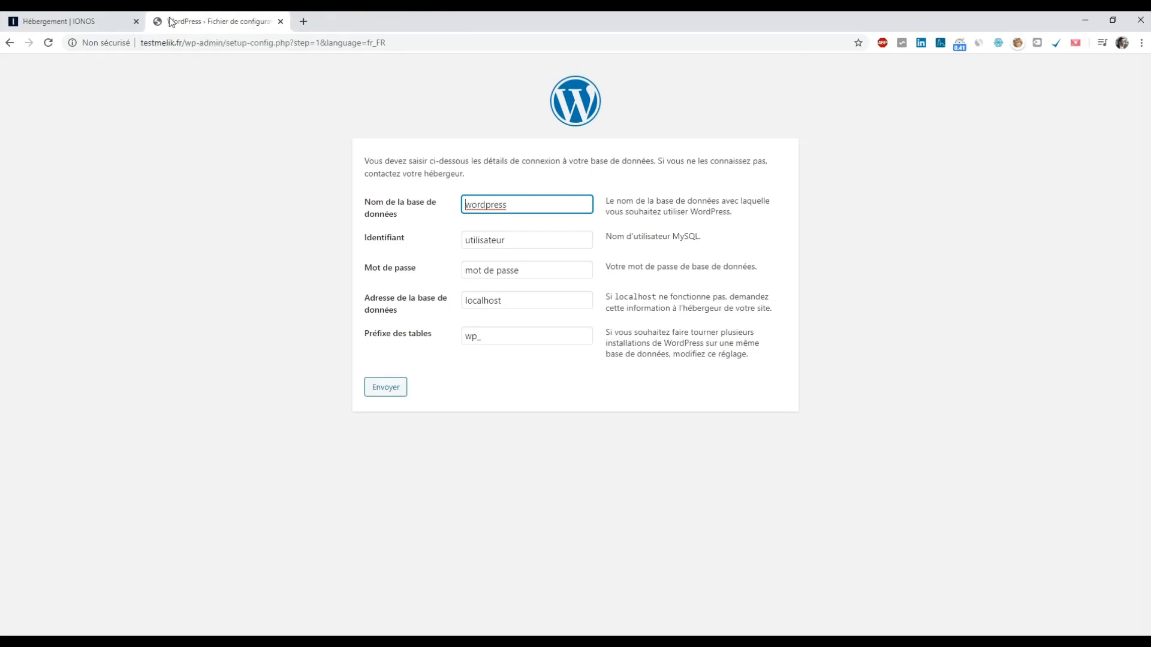
pyautogui.click(91, 21)
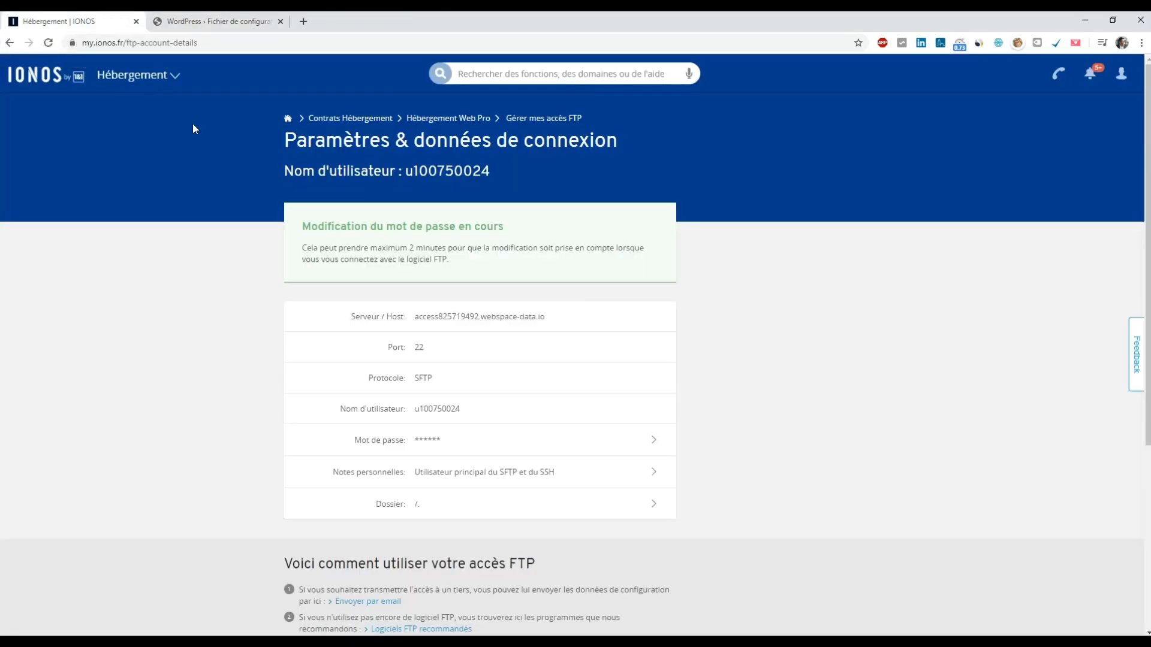
pyautogui.click(454, 120)
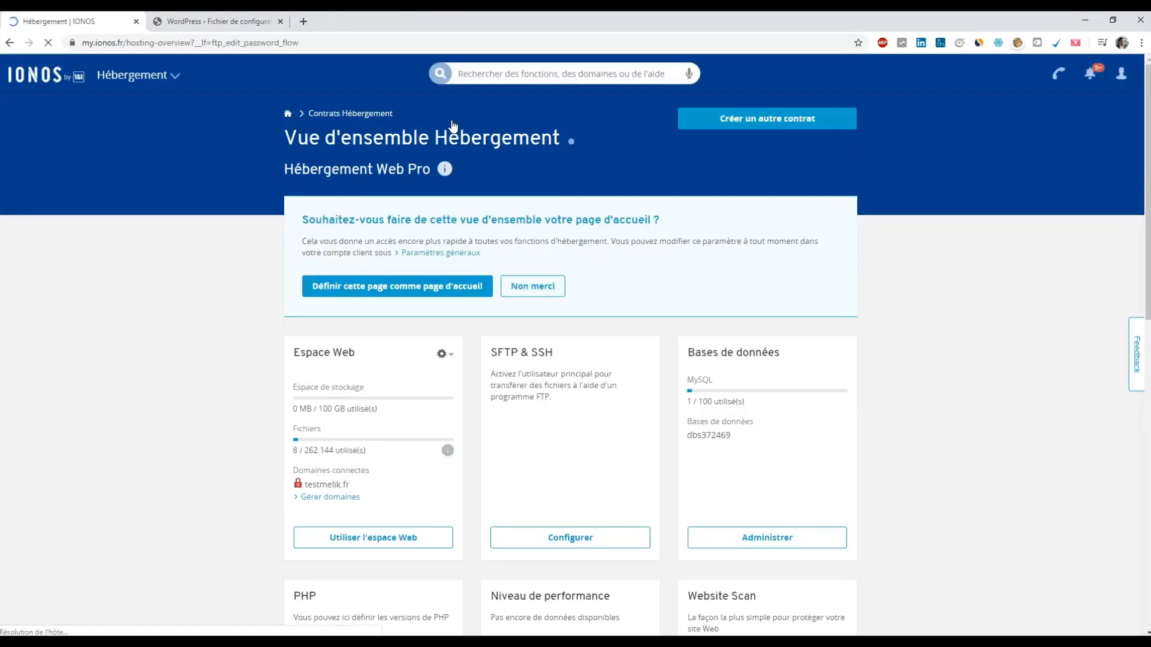
pyautogui.click(756, 532)
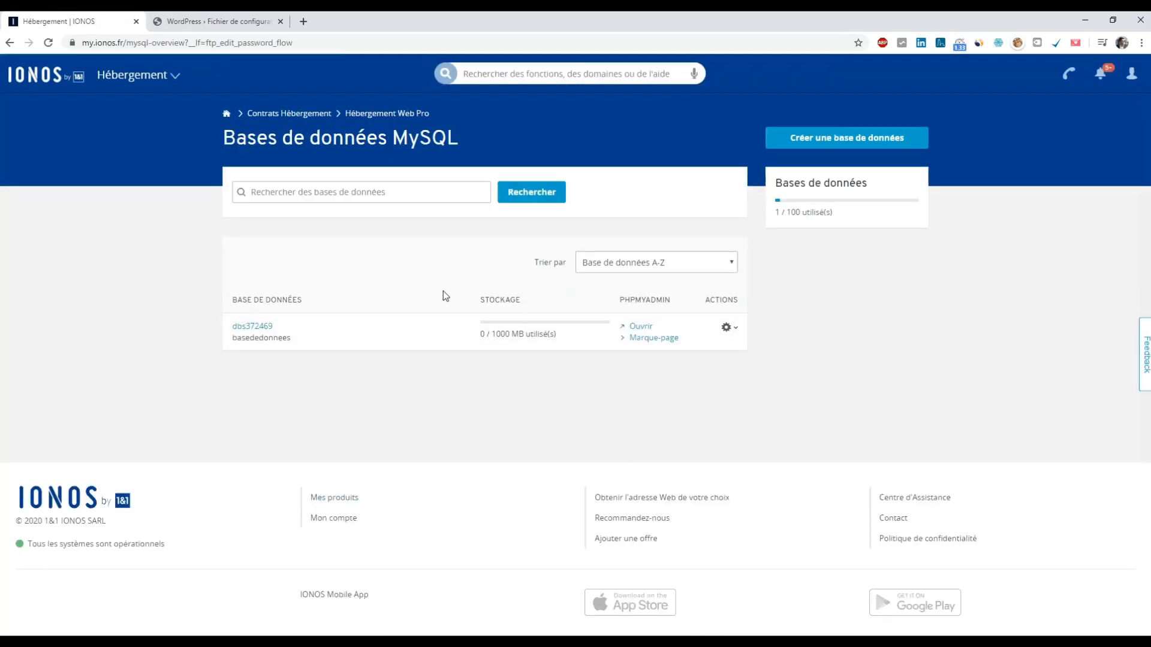
pyautogui.click(726, 329)
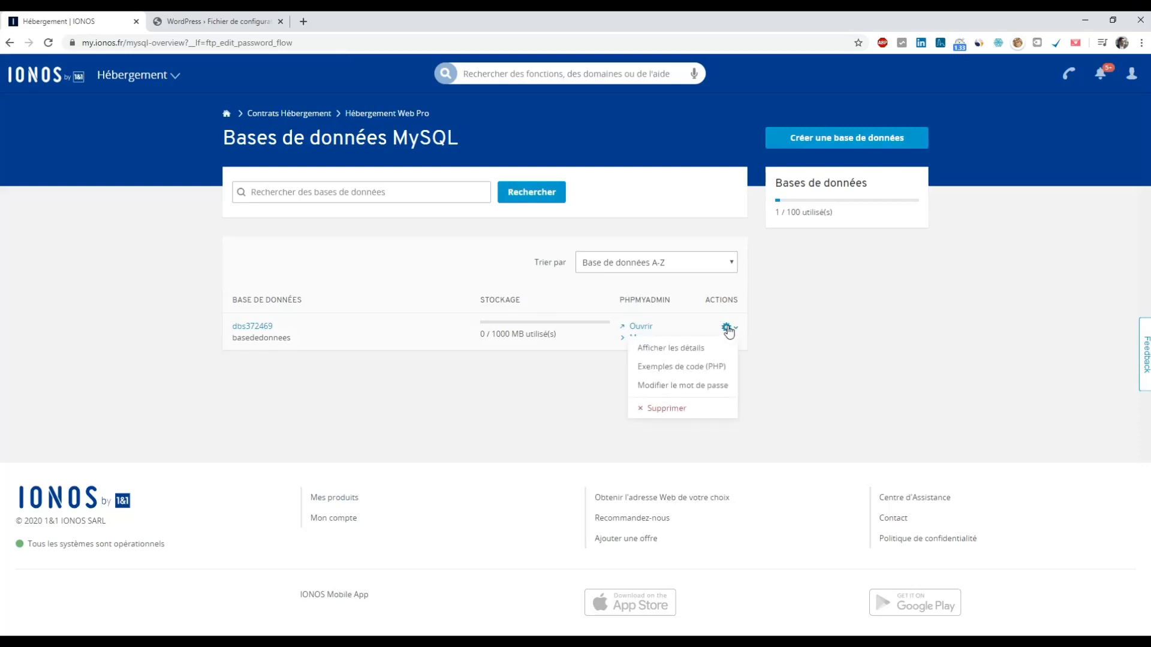
pyautogui.click(700, 348)
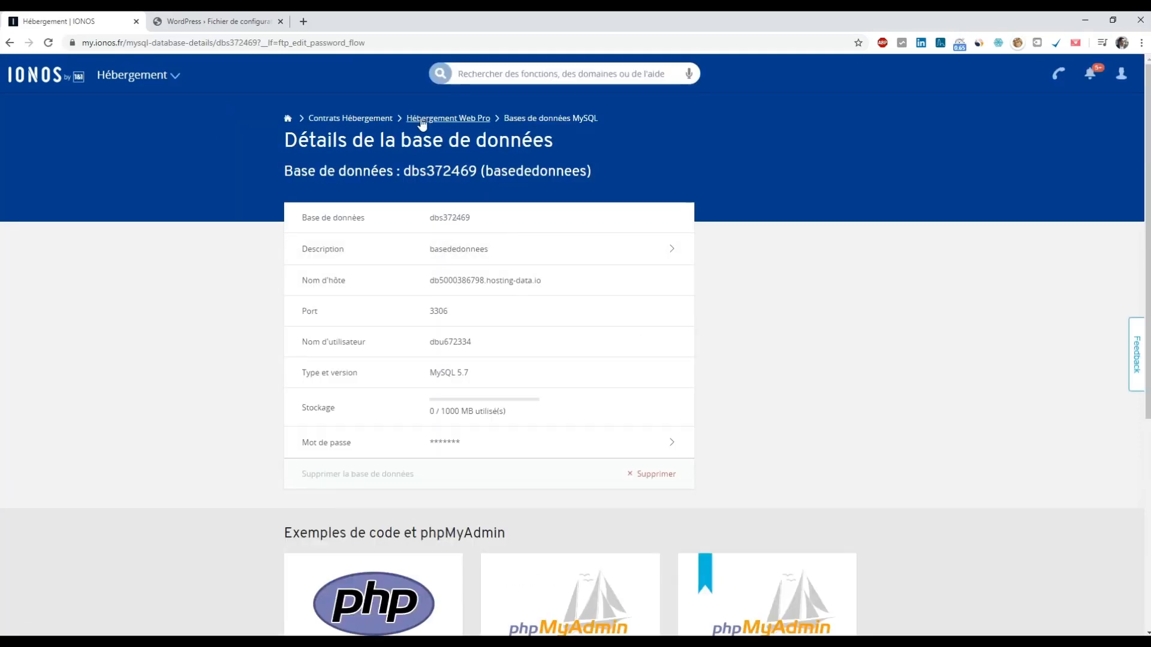
# - Copy the database name dbs372469 from the IONOS database details into the WordPress setup form as the database name
pyautogui.click(239, 18)
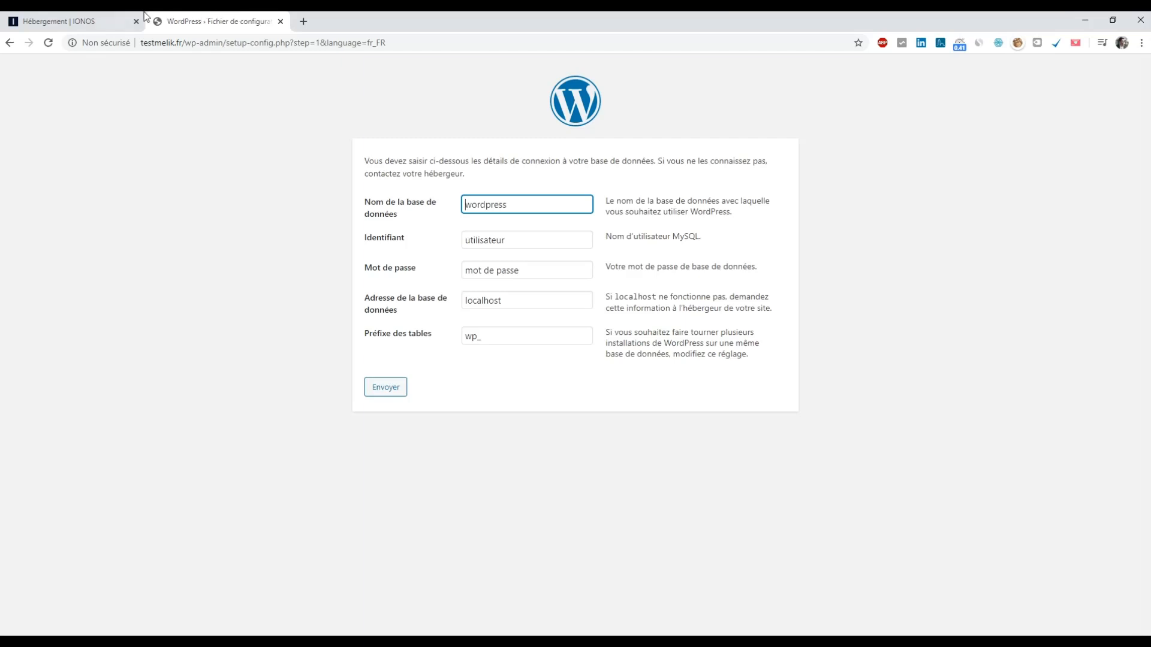
pyautogui.click(107, 25)
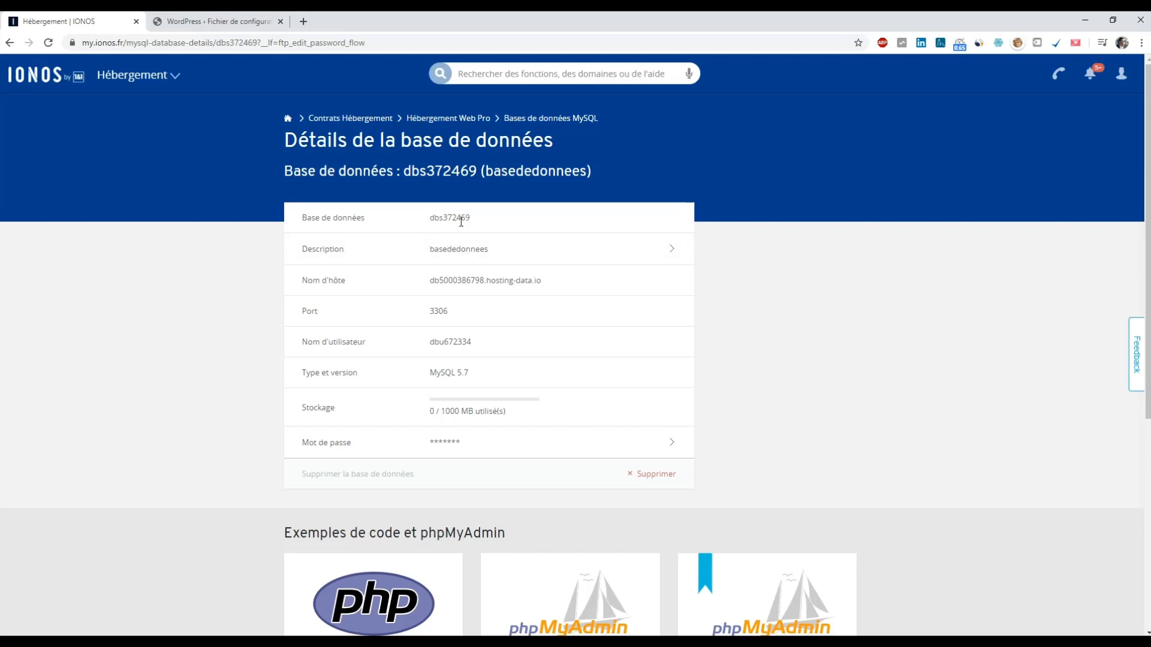
pyautogui.moveTo(479, 222); pyautogui.dragTo(430, 222)
pyautogui.hotkey('ctrl', 'c')
pyautogui.click(231, 19)
pyautogui.doubleClick(489, 205)
pyautogui.hotkey('ctrl', 'v')
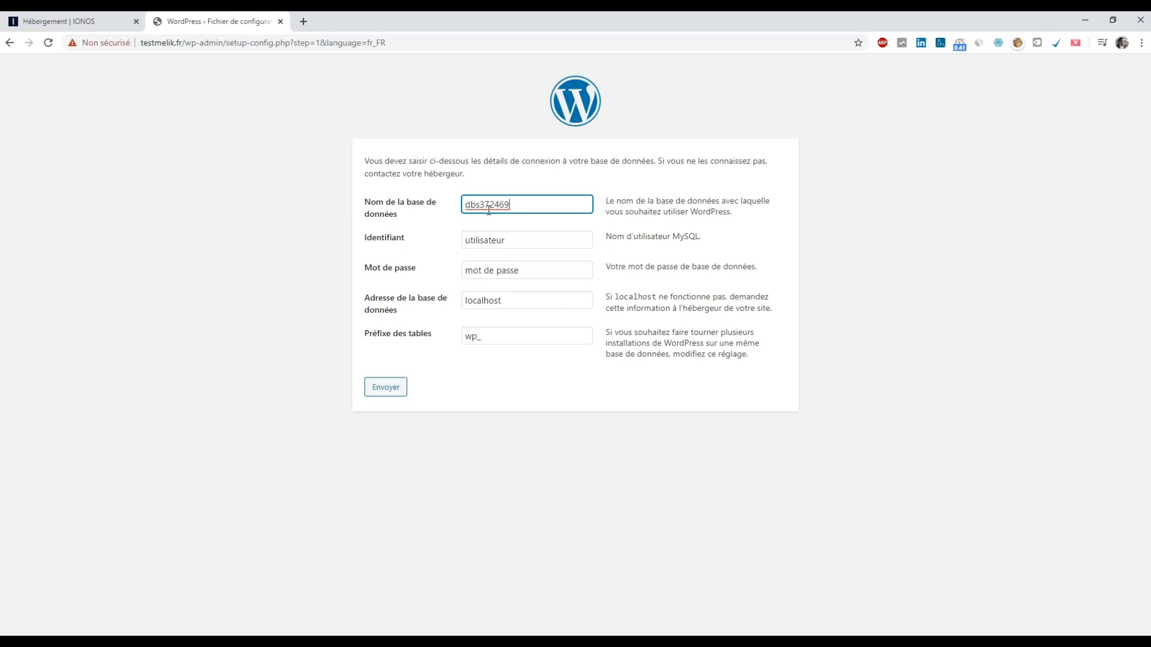
# - Copy the MySQL user name from the IONOS database details into the WordPress setup form's Identifiant entry
pyautogui.click(104, 26)
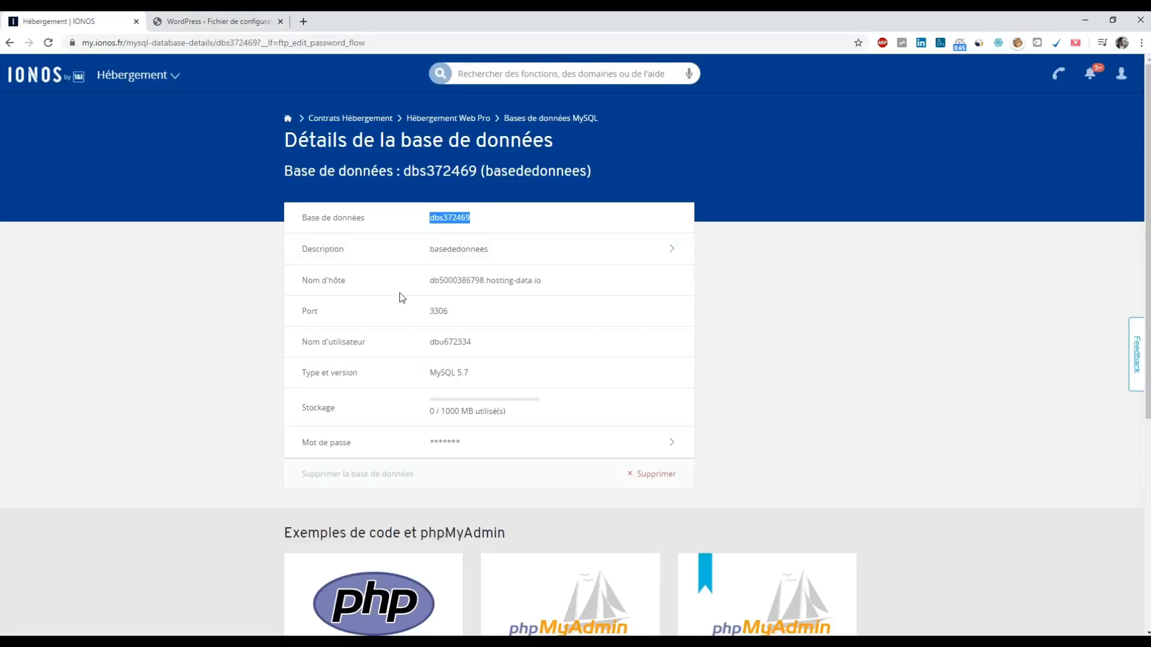
pyautogui.doubleClick(435, 343)
pyautogui.hotkey('ctrl', 'c')
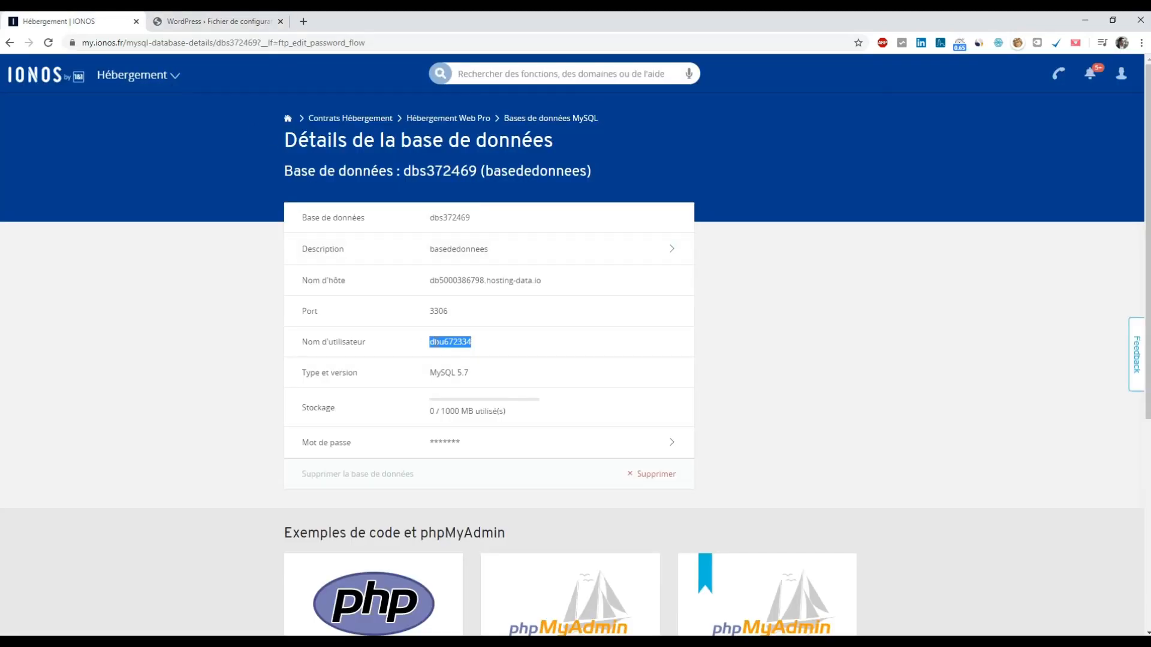
pyautogui.click(232, 19)
pyautogui.doubleClick(508, 243)
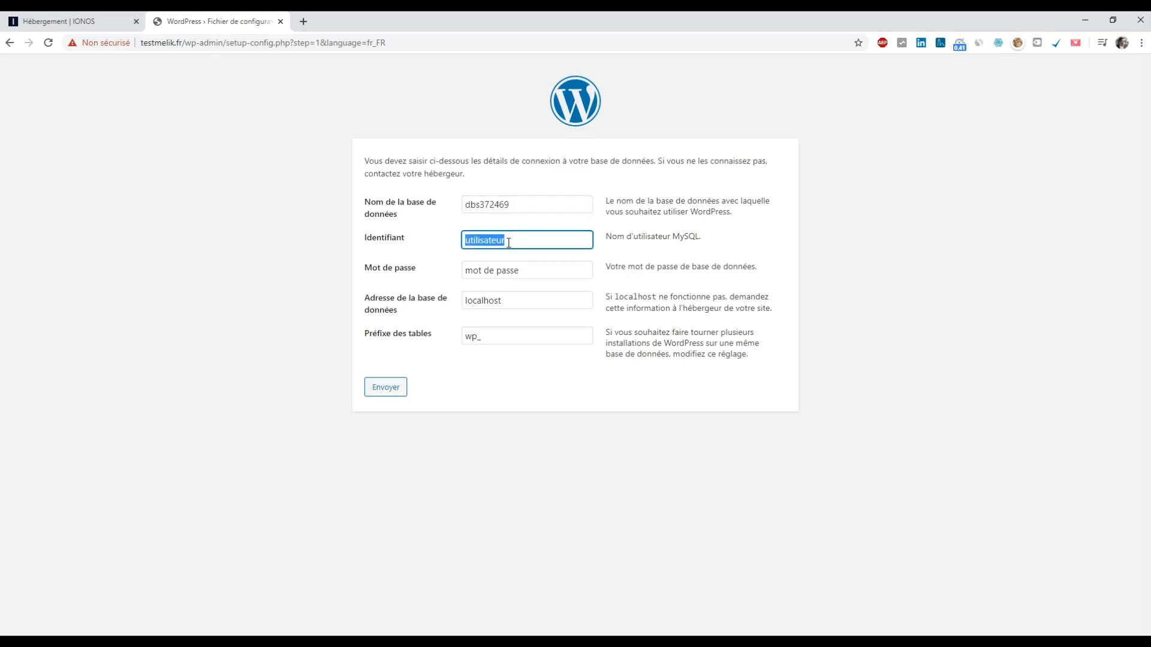
pyautogui.hotkey('ctrl', 'v')
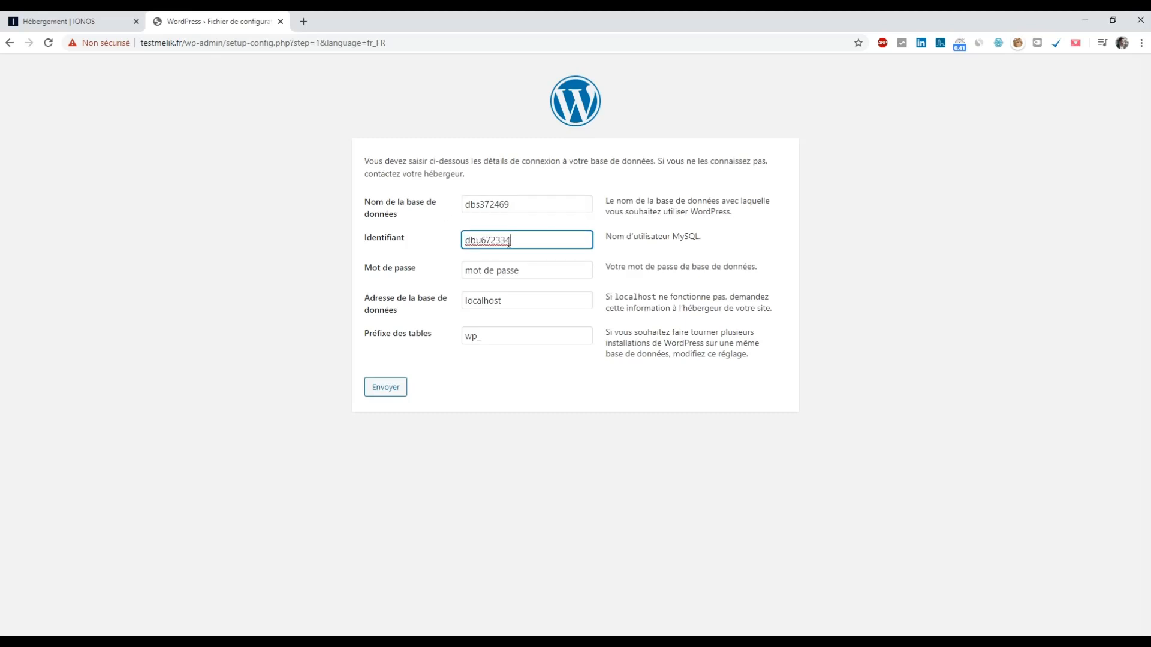
# - Copy the host name db5000386798.hosting-data.io from IONOS into the WordPress setup form as the database address, replacing localhost
pyautogui.click(120, 16)
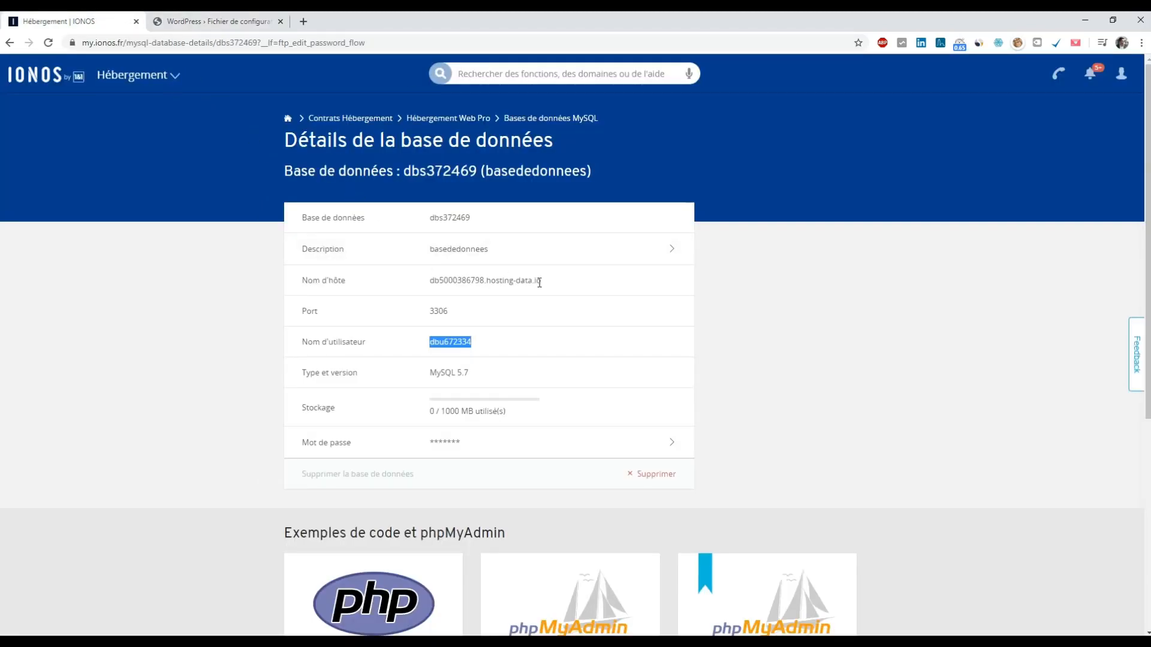
pyautogui.moveTo(540, 282); pyautogui.dragTo(429, 281)
pyautogui.hotkey('ctrl', 'c')
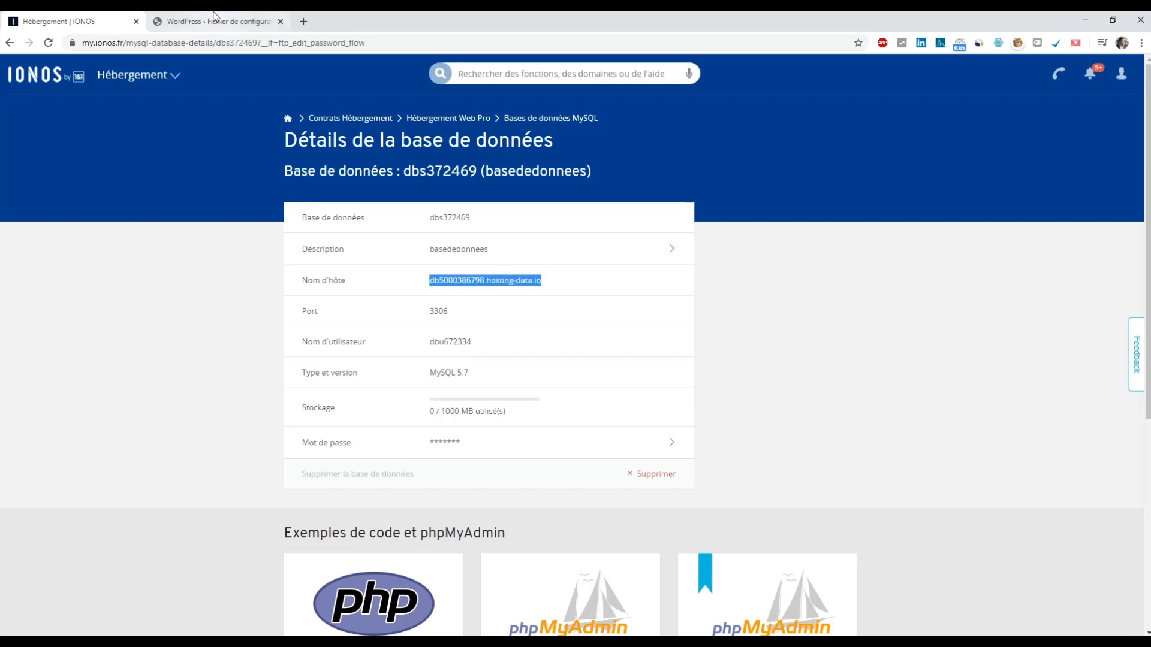
pyautogui.click(214, 16)
pyautogui.doubleClick(516, 301)
pyautogui.hotkey('ctrl', 'v')
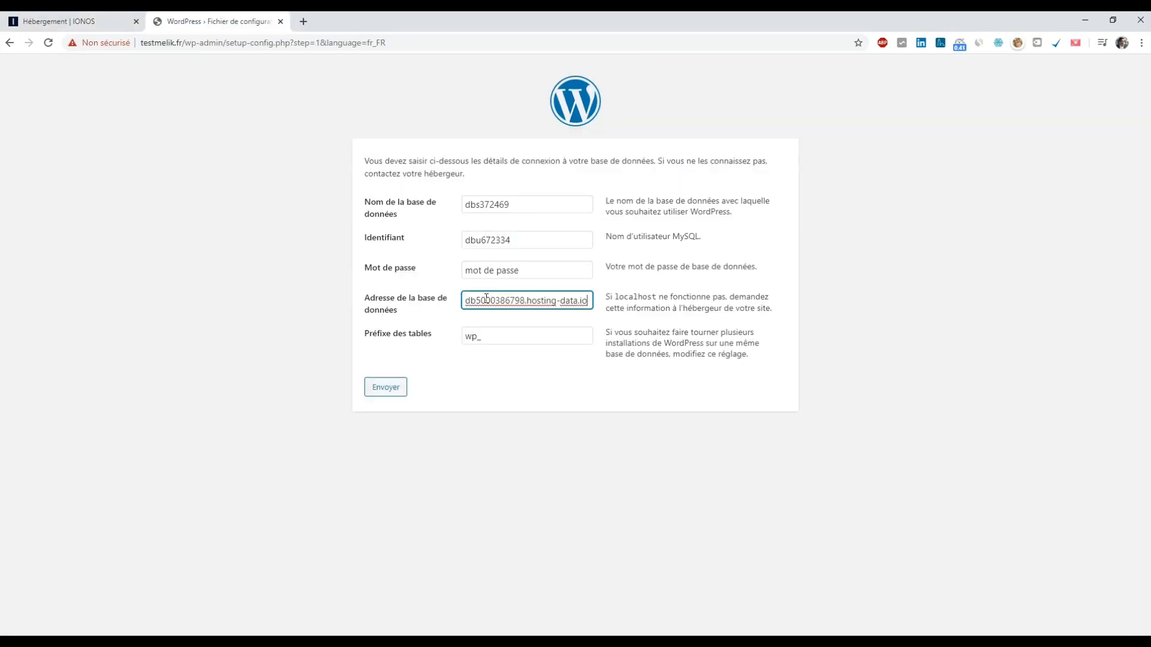
# - Move the WordPress setup tab out of the main browser window and return it beside the IONOS tab
pyautogui.middleClick(254, 19)
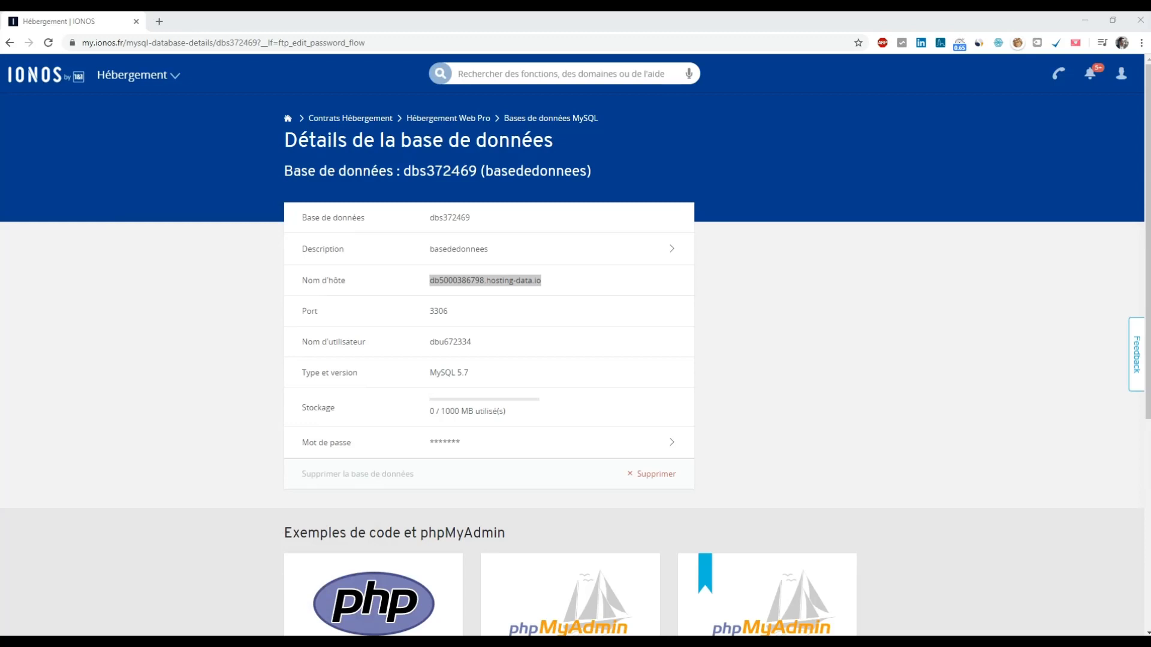
pyautogui.moveTo(0, 231); pyautogui.dragTo(439, 19)
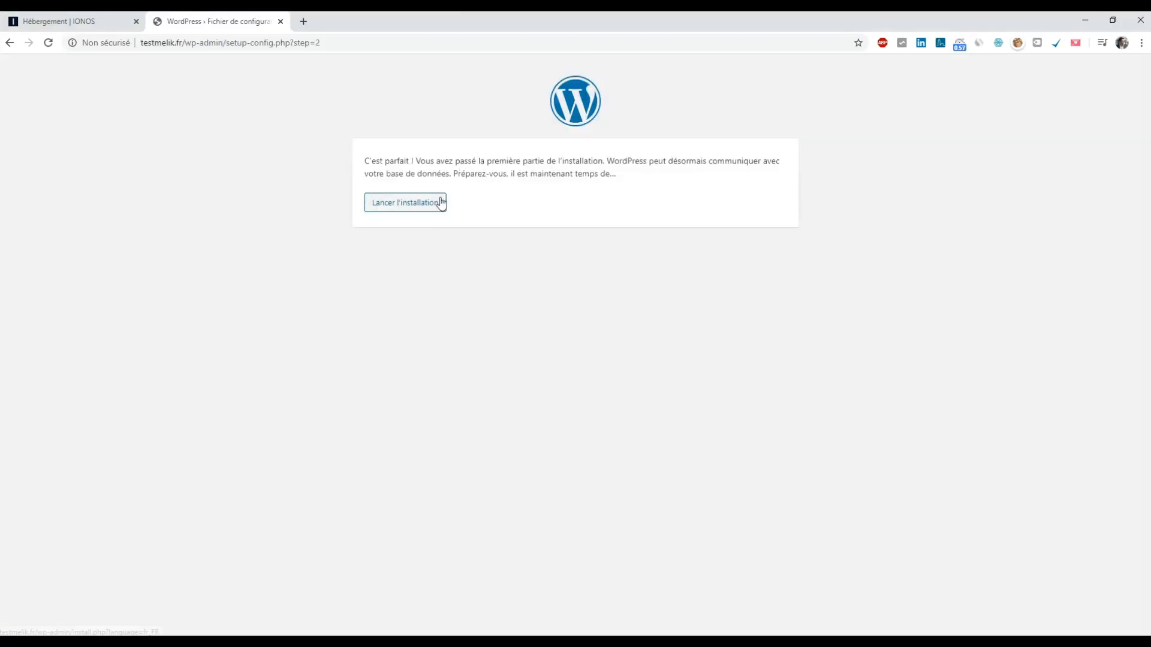